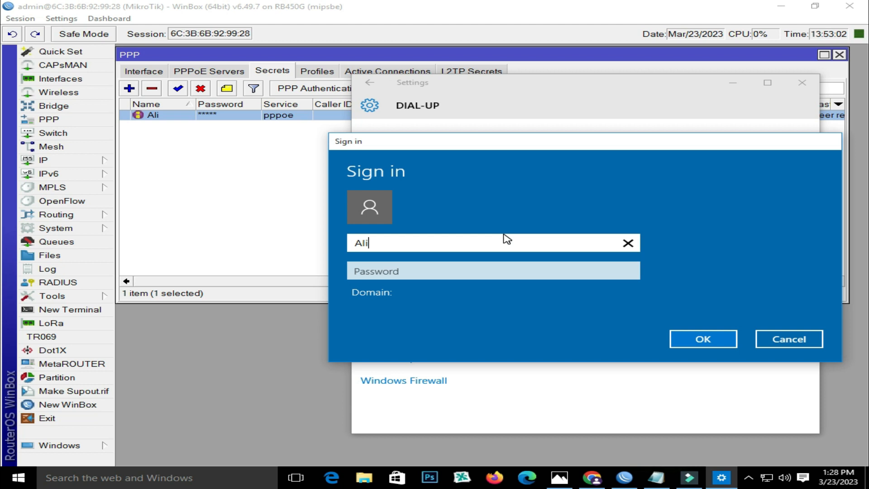
Enter the account password to sign in to the Broadband Connection, and close the dial-up settings once connected
key("Tab")
type("••")
key("Return")
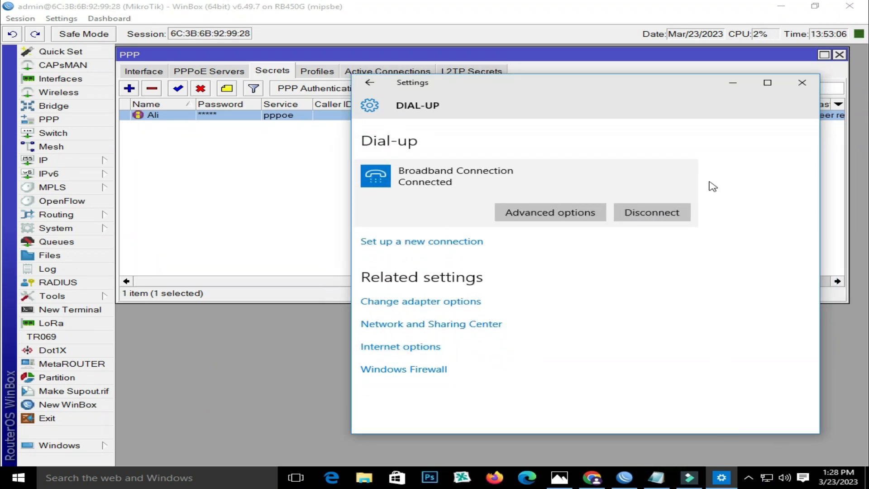
left_click(805, 86)
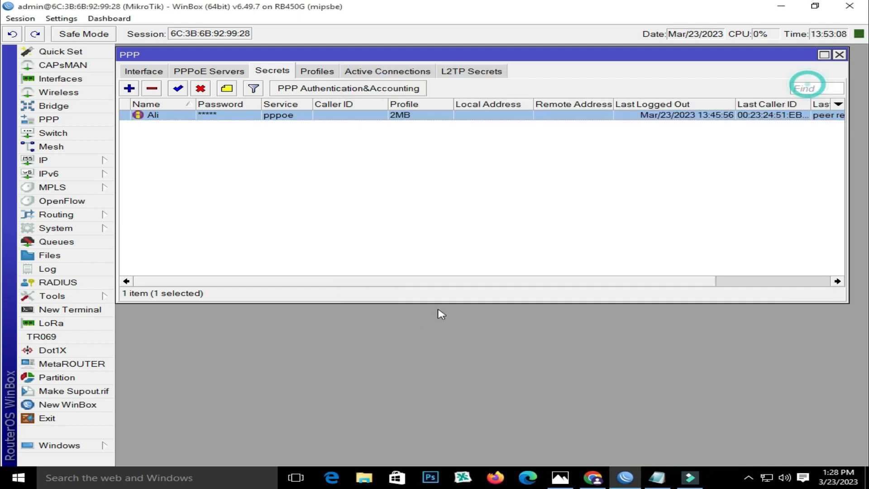
Switch to Chrome, find Speedtest by Ookla, run a connection speed test on speedtest.net, and return to WinBox
left_click(618, 478)
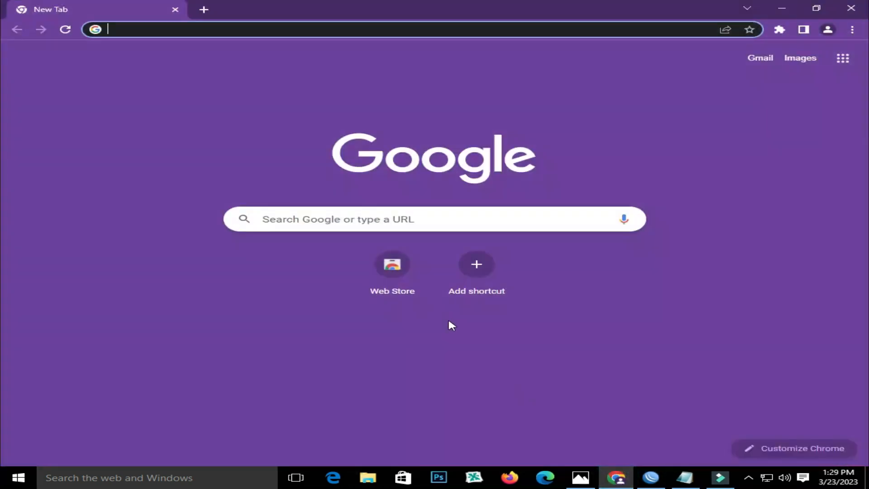
type("speed")
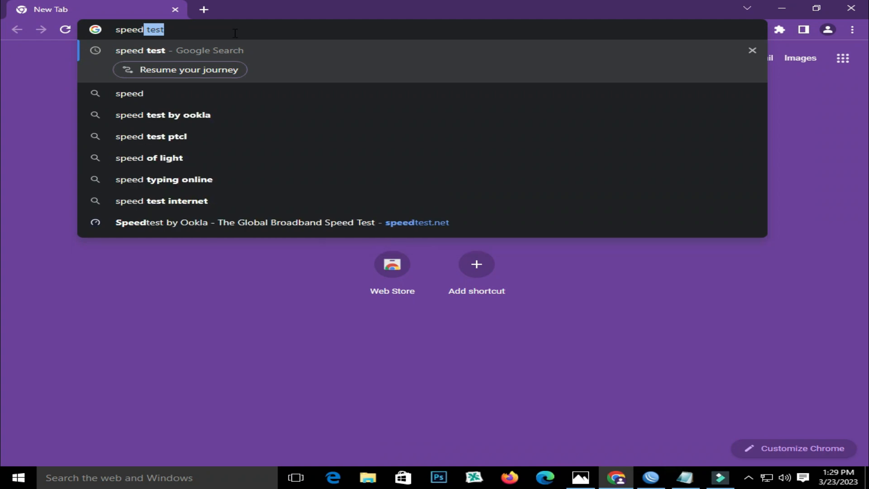
left_click(208, 115)
left_click(177, 175)
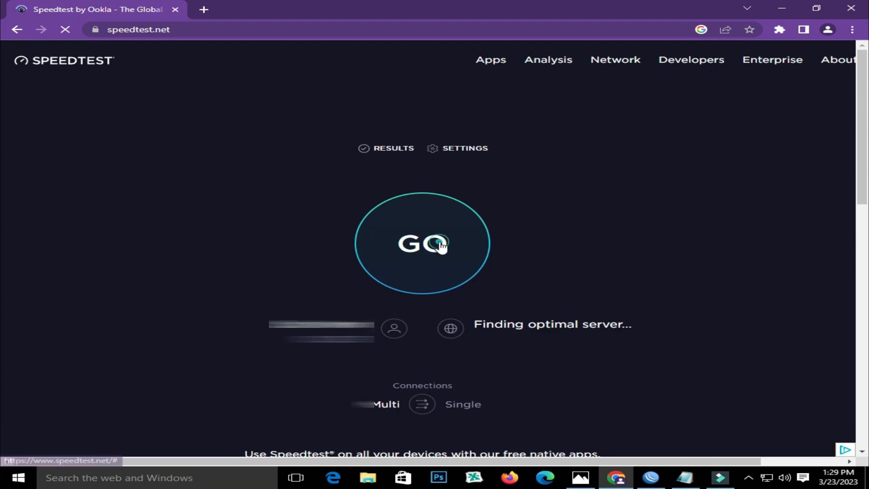
left_click(434, 236)
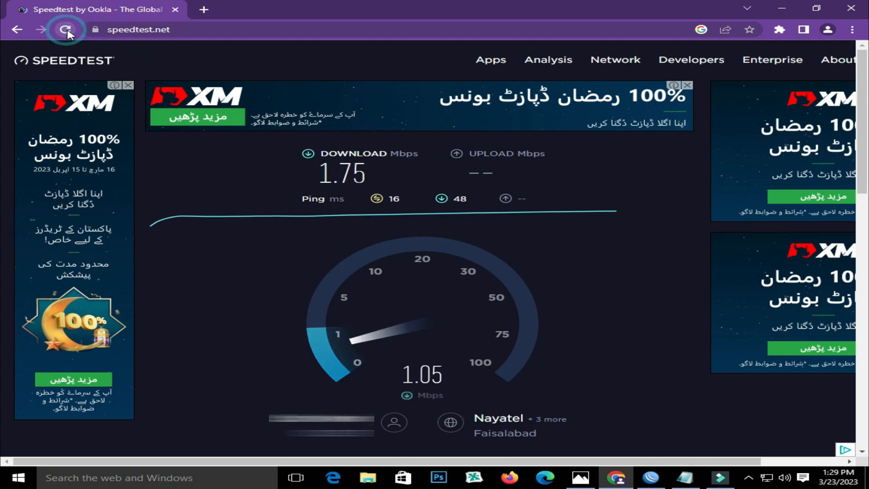
left_click(782, 8)
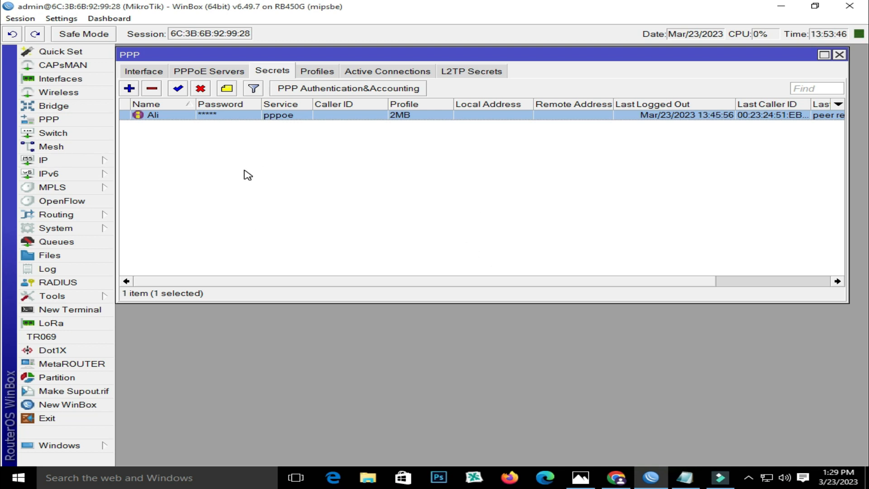
Open the router's IP firewall settings and dismiss the expired-password prompt without changing the password
left_click(68, 162)
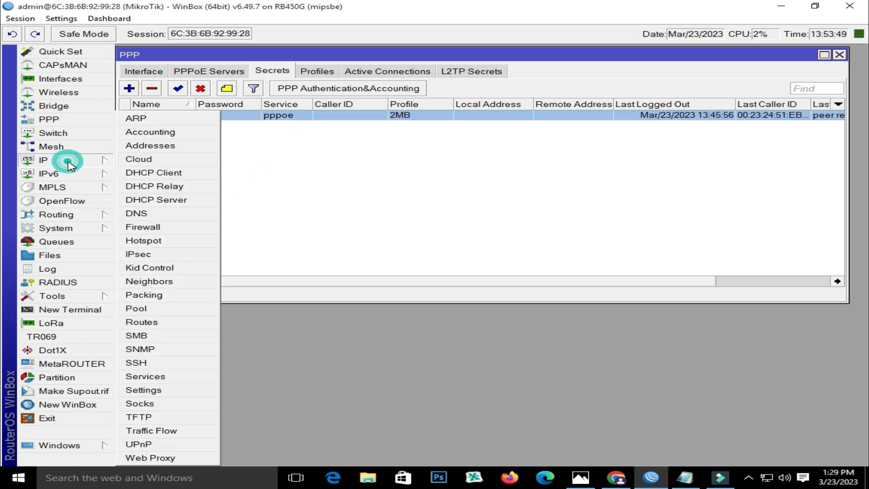
left_click(170, 232)
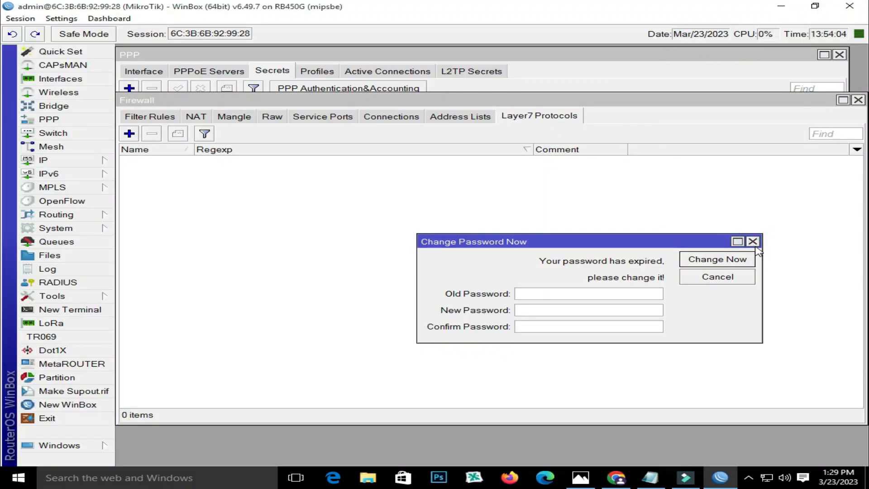
left_click(754, 242)
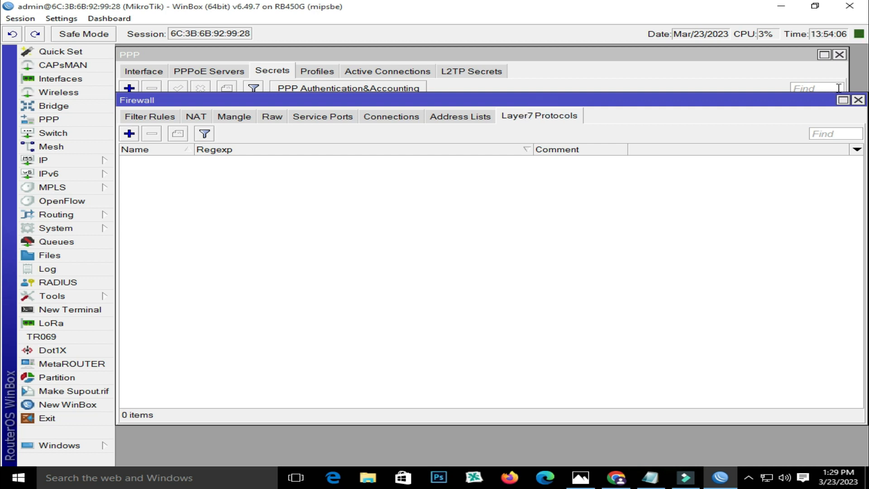
Reopen the firewall and create a new Layer7 protocol entry named Tik Tok
left_click(858, 100)
left_click(63, 160)
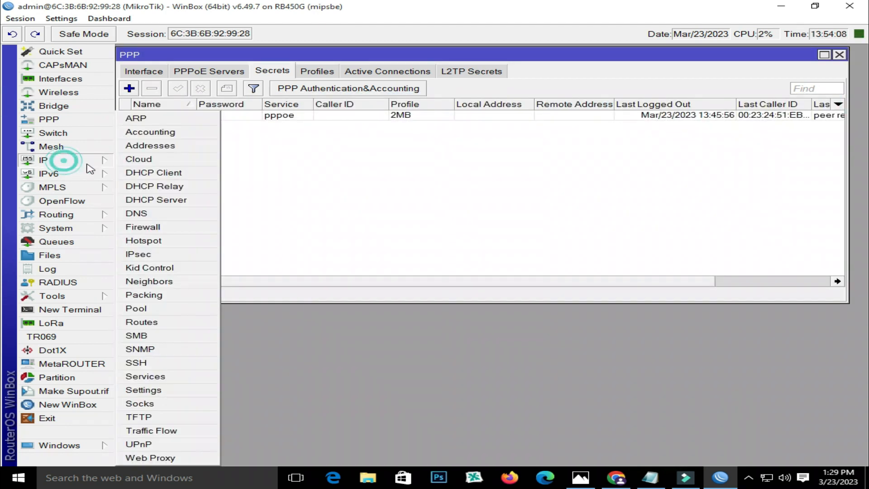
left_click(167, 227)
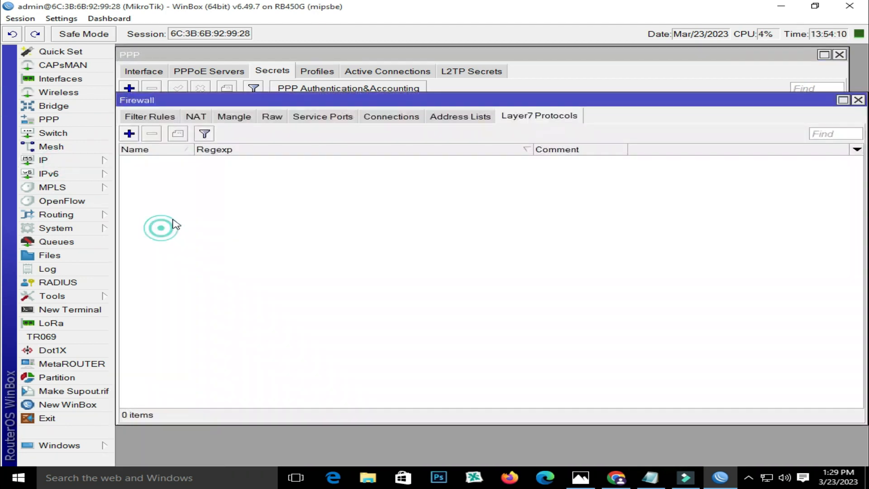
left_click(525, 114)
left_click(129, 134)
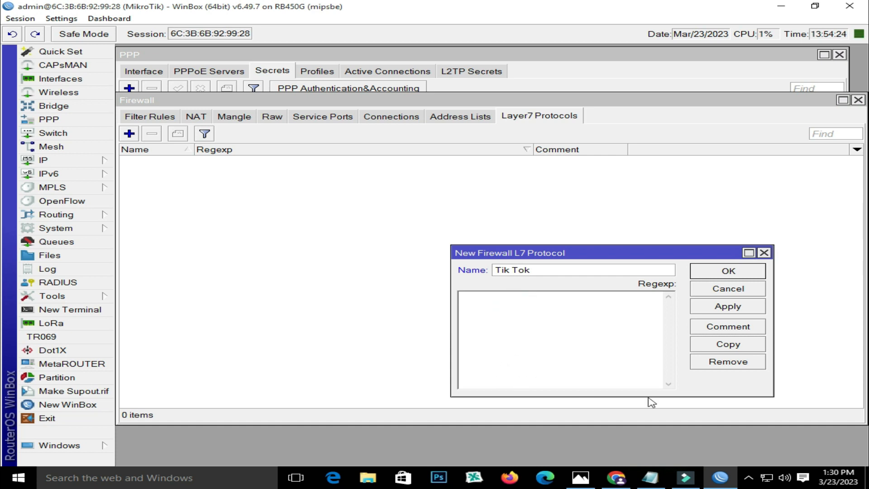
Switch to the Notepad file tiktok layer7, copy its ^.+(tiktok.com|musical.ly).*\$ expression, and return to WinBox
left_click(651, 479)
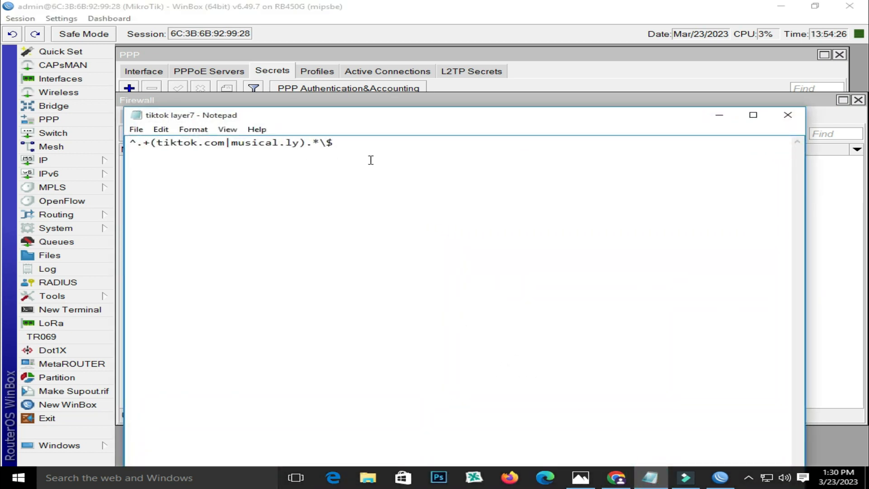
left_click_drag(352, 142, 121, 151)
right_click(154, 145)
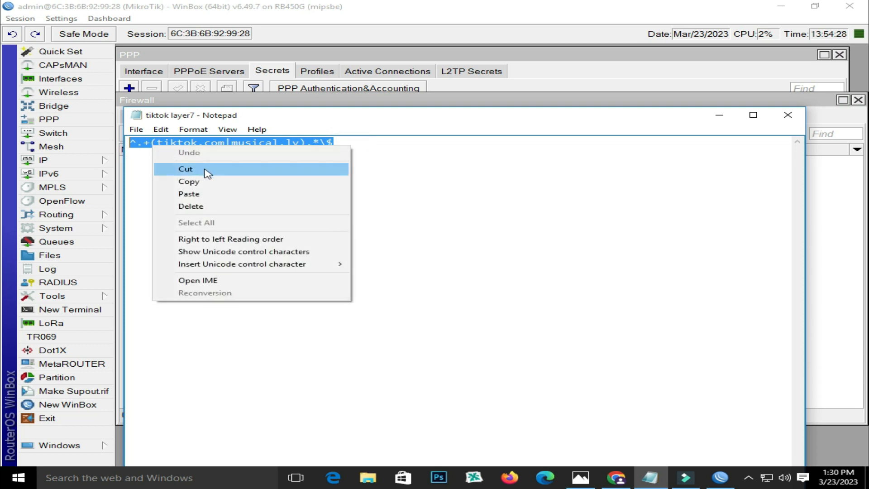
left_click(208, 180)
left_click(730, 116)
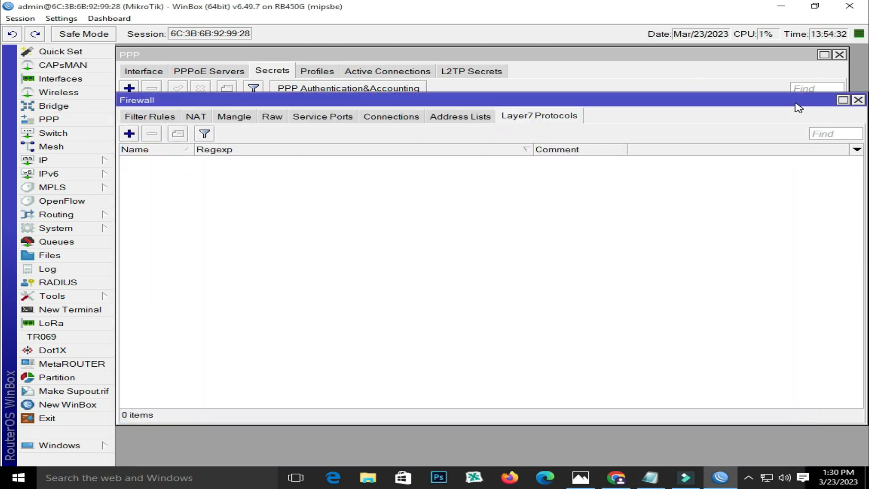
Paste ^.+(tiktok.com|musical.ly).*\$ as the Tik Tok protocol's regexp and save the entry
left_click(858, 99)
left_click(518, 296)
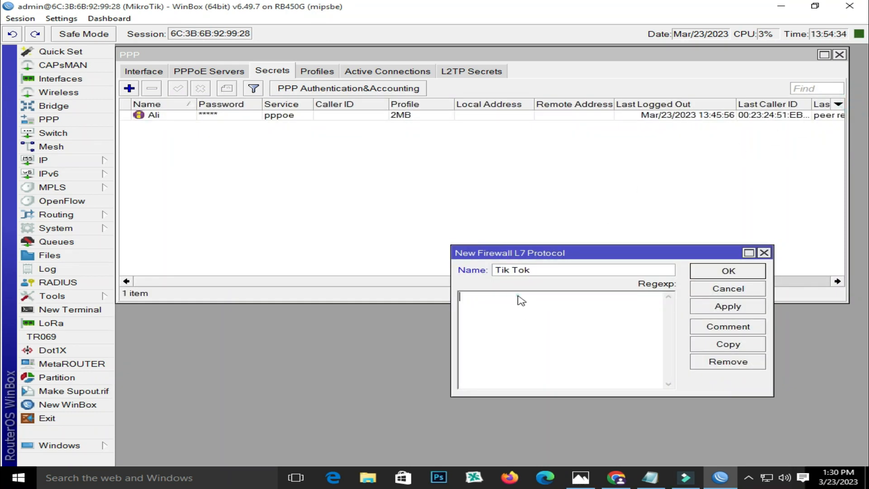
right_click(490, 299)
left_click(527, 349)
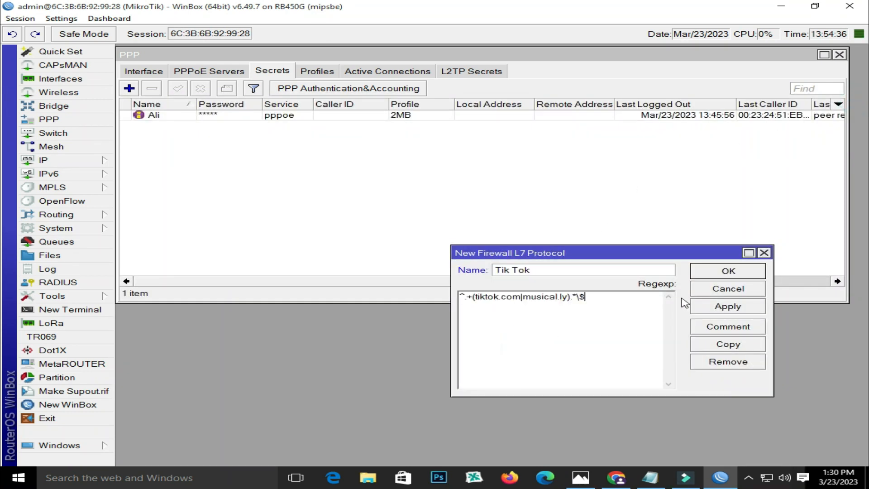
left_click(724, 306)
left_click(712, 272)
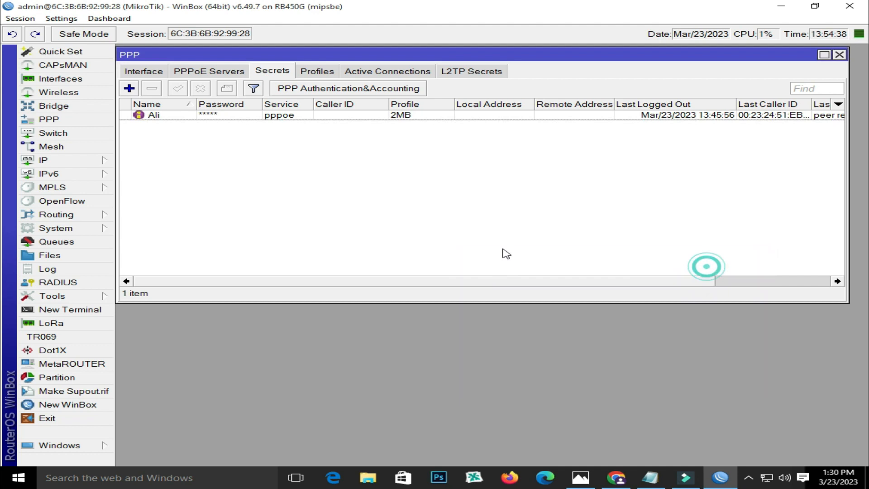
Add a new firewall mangle rule that matches the Tik Tok Layer7 protocol
left_click(68, 160)
left_click(160, 228)
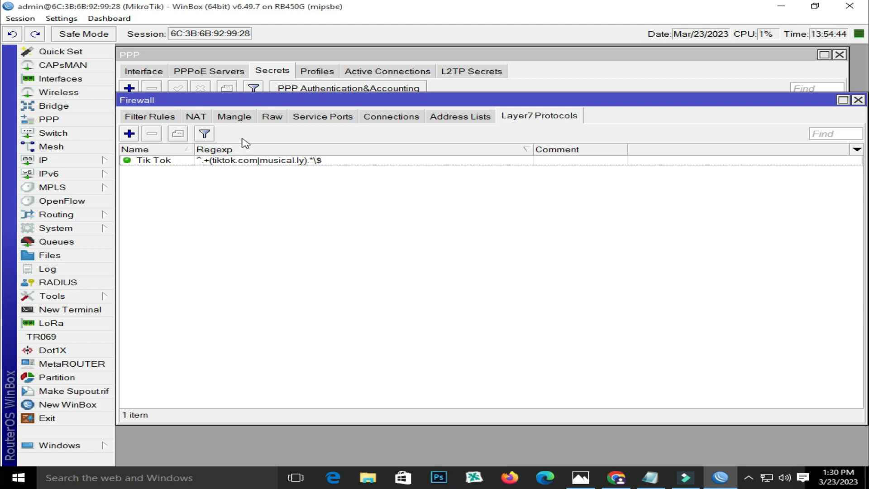
left_click(235, 117)
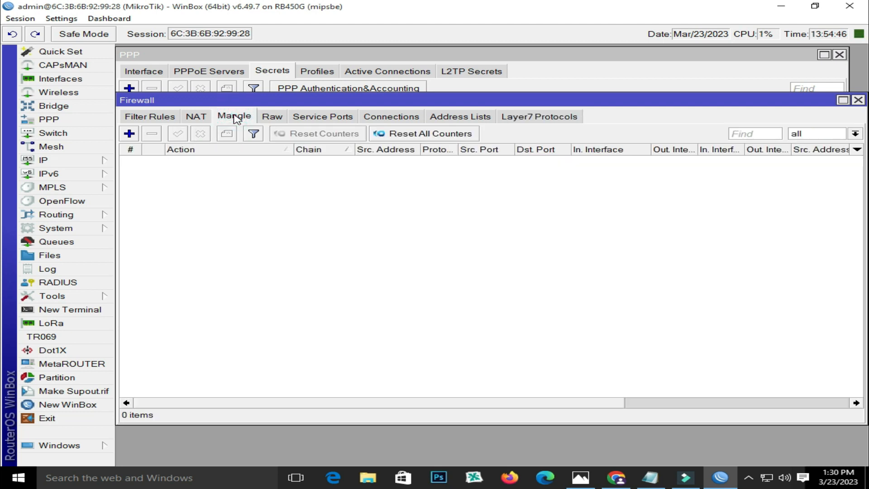
left_click(130, 134)
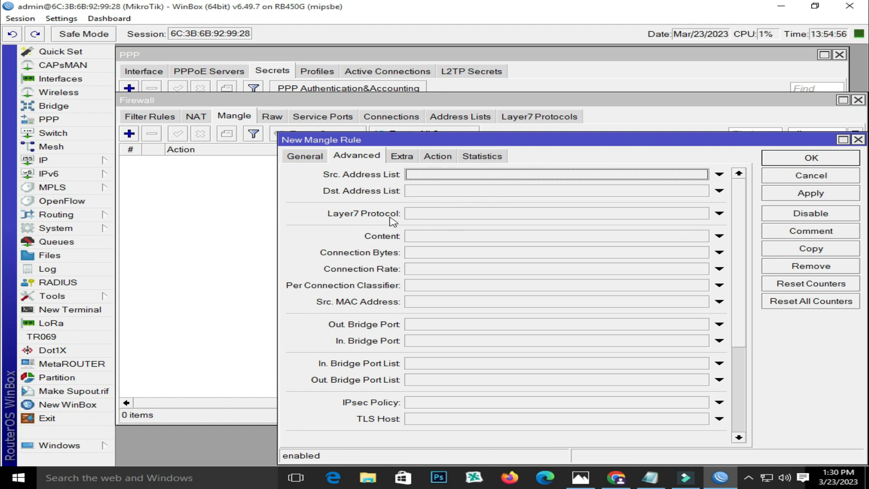
left_click(460, 215)
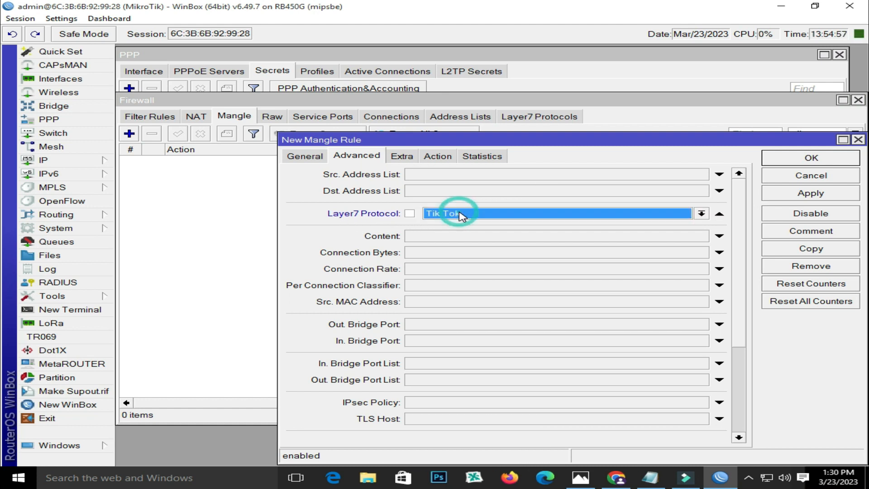
left_click(701, 214)
left_click(701, 216)
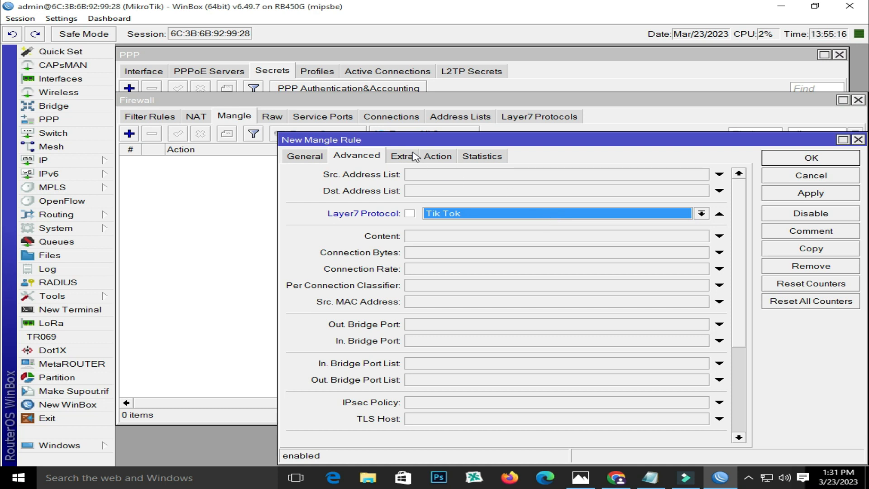
Set the rule's action to mark connection with the new connection mark TikTok_conn, and save the rule
left_click(443, 156)
left_click(451, 175)
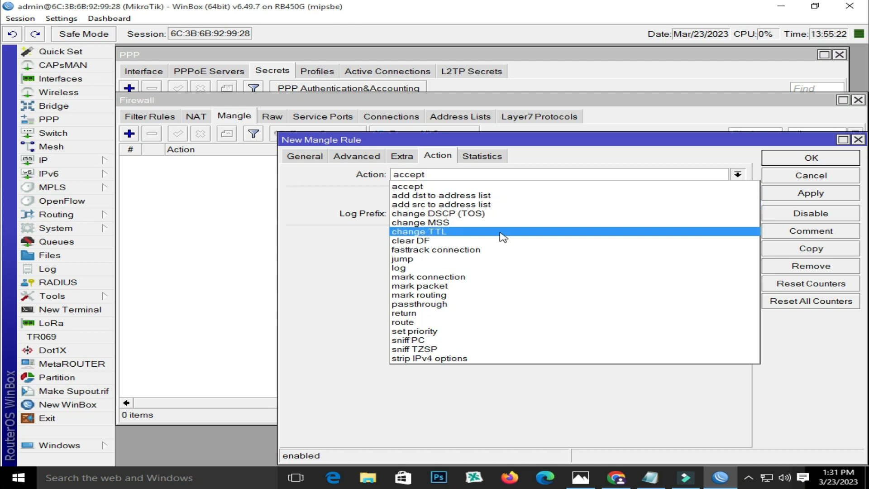
left_click(492, 279)
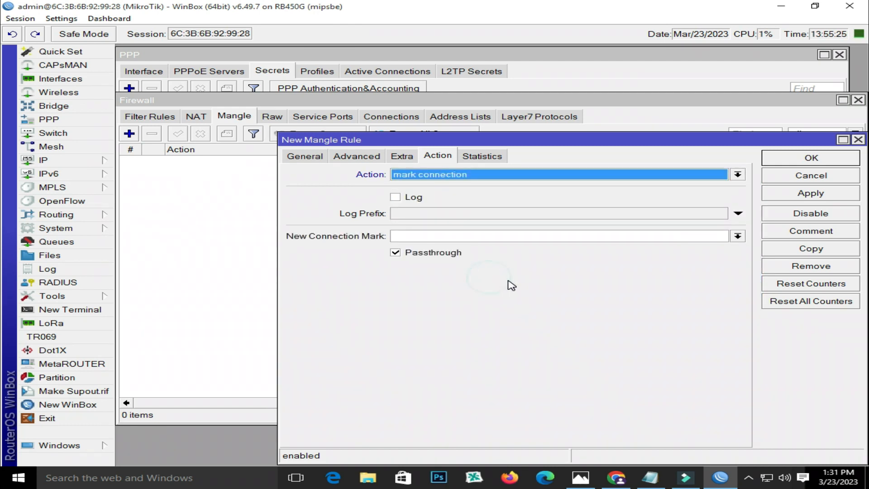
left_click(454, 237)
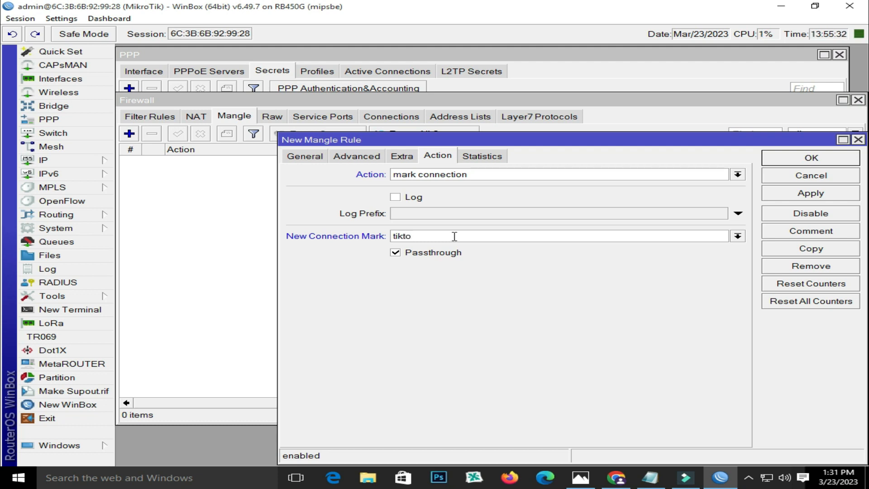
type("tikt")
key("BackSpace")
key("BackSpace")
left_click(810, 193)
left_click(811, 161)
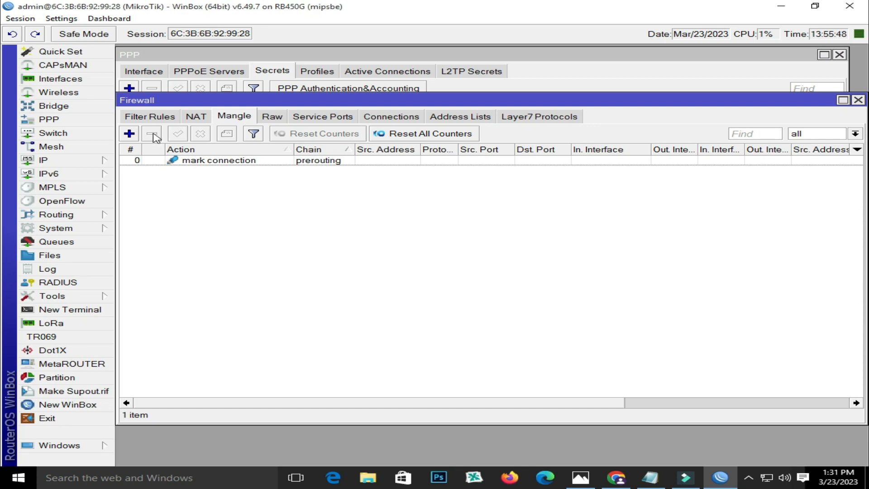
Add a second mangle rule in the prerouting chain that matches the connection mark TikTok_conn
left_click(129, 133)
left_click(303, 157)
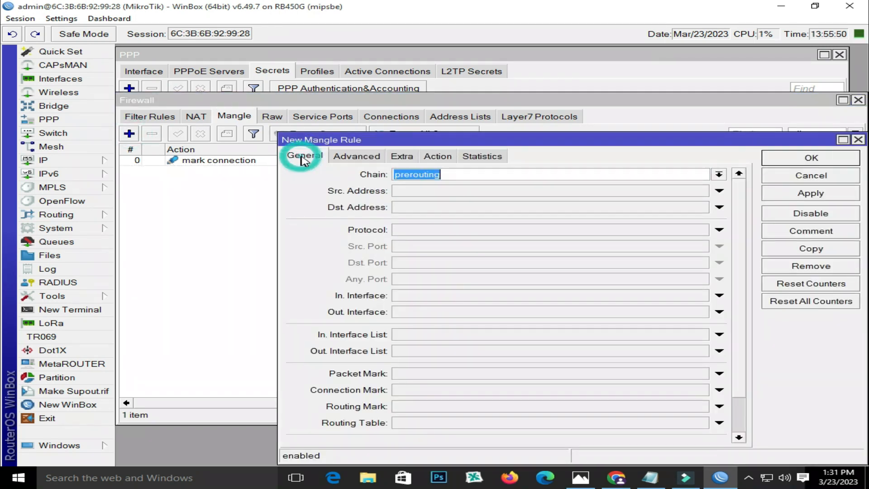
left_click(409, 392)
left_click(701, 391)
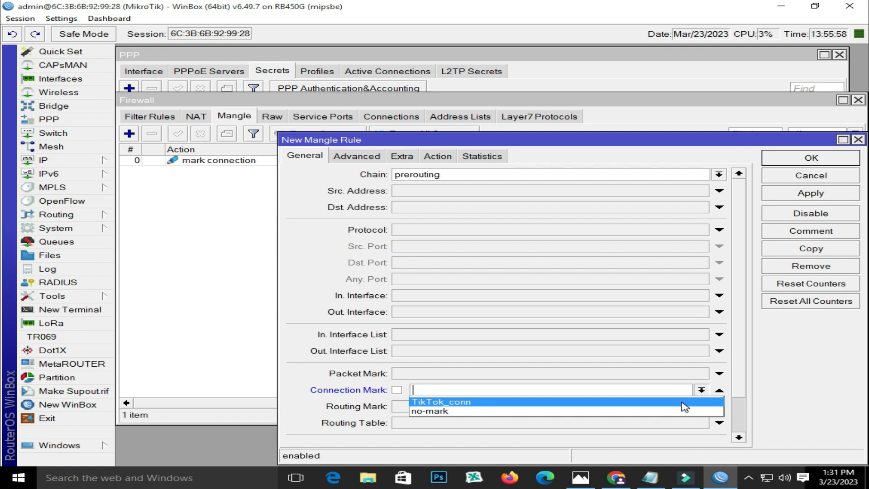
left_click(685, 407)
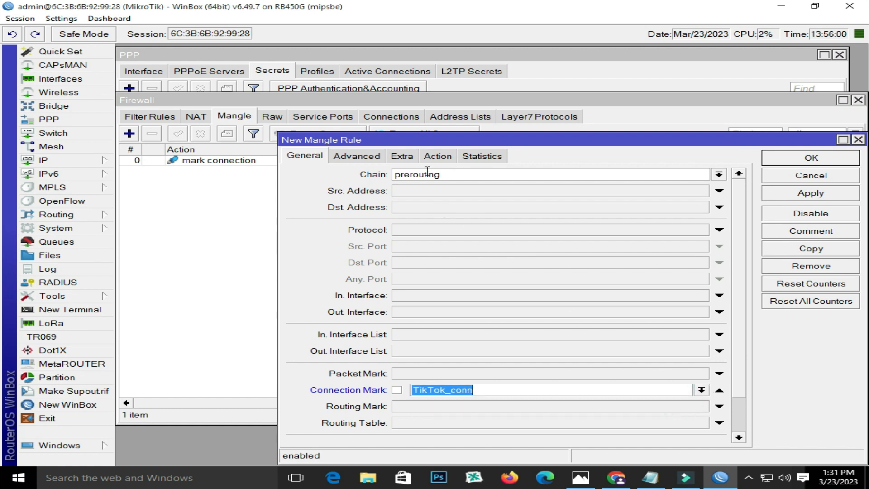
Set the second rule's action to mark packet with the new packet mark TikTok_PKT and turn off passthrough
left_click(438, 157)
left_click(438, 176)
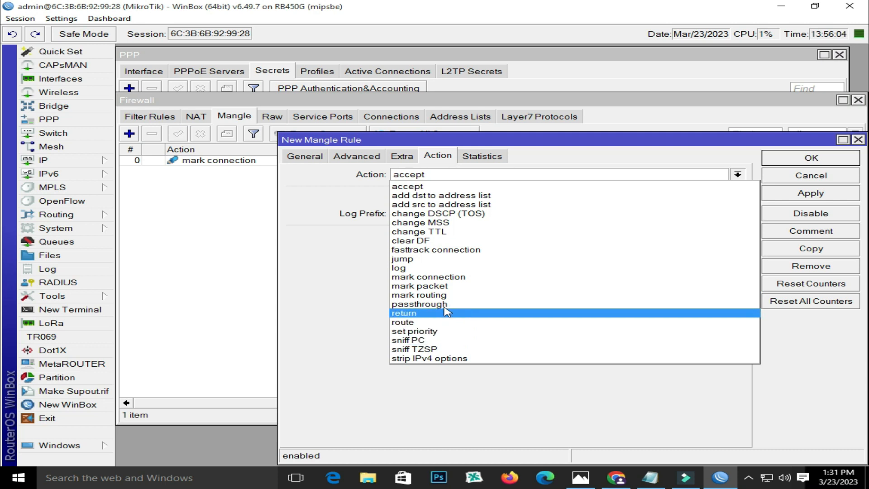
left_click(448, 286)
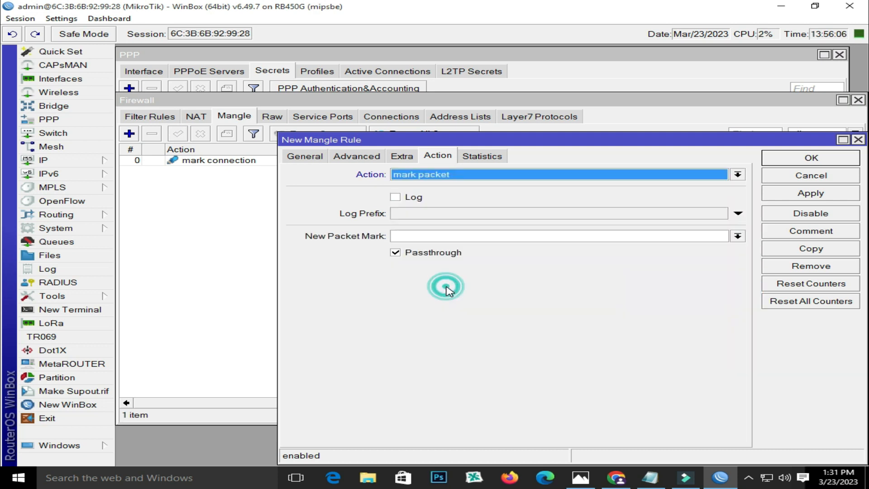
left_click(425, 234)
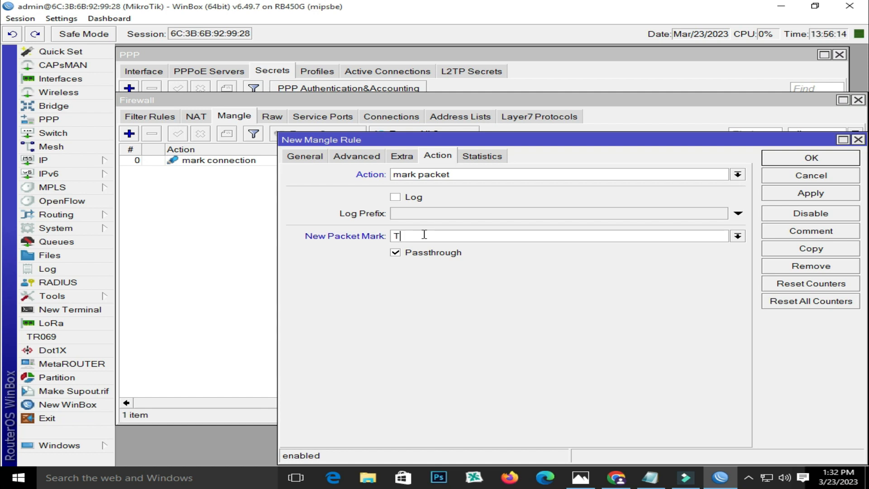
type("TikTok_PKT")
left_click(396, 252)
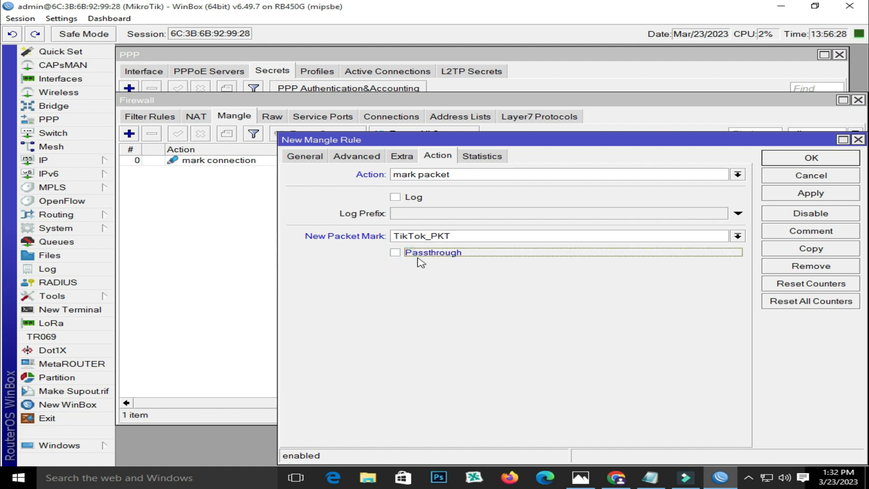
Apply and save the packet-marking mangle rule, and close the firewall window
left_click(797, 195)
left_click(796, 161)
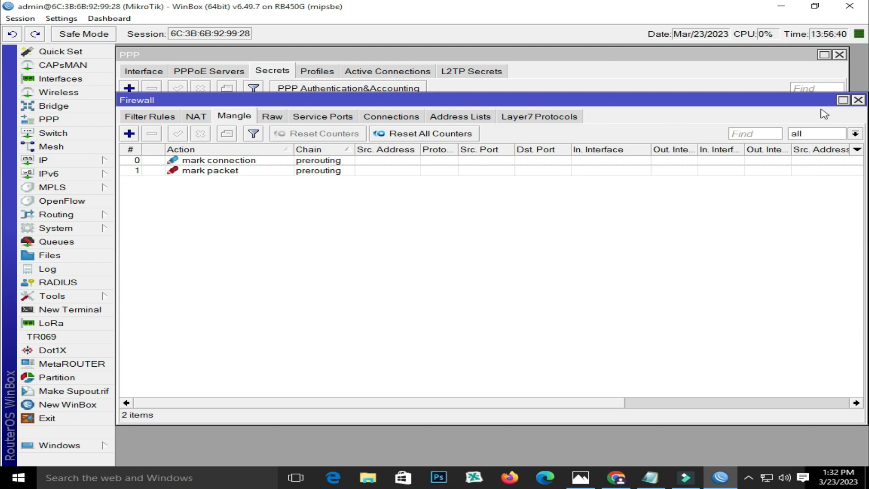
left_click(859, 101)
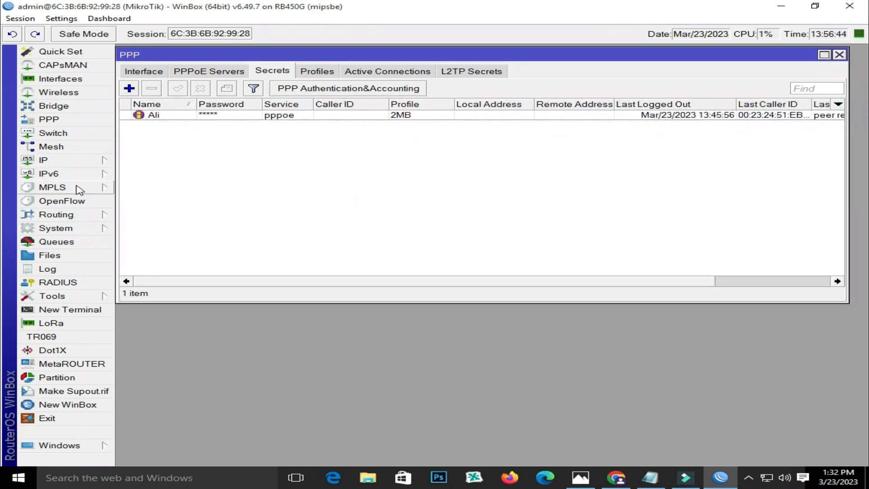
left_click(71, 244)
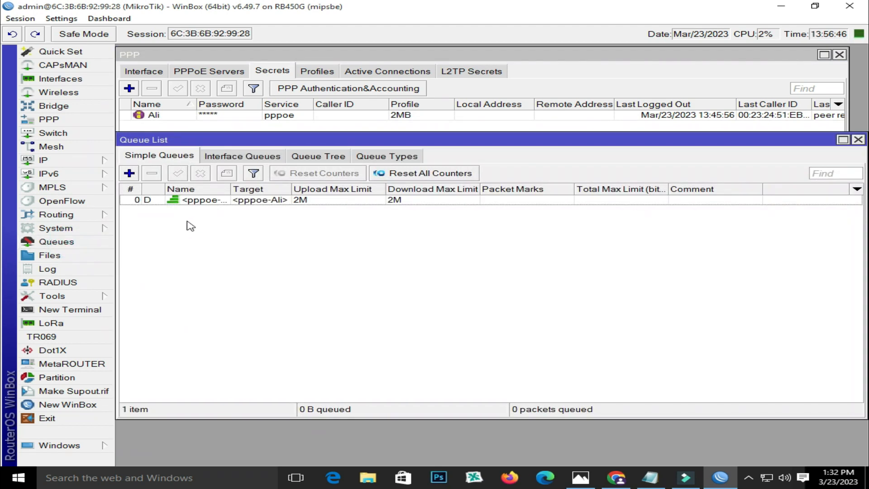
left_click(130, 175)
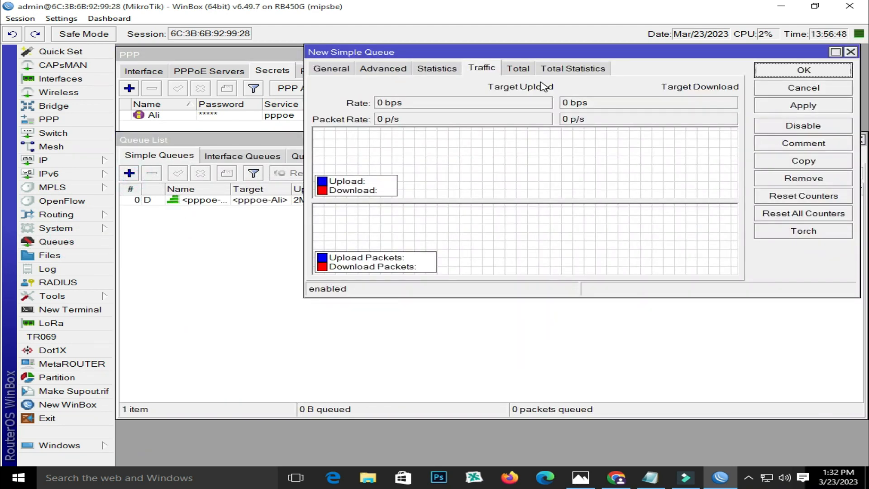
left_click_drag(550, 57, 502, 101)
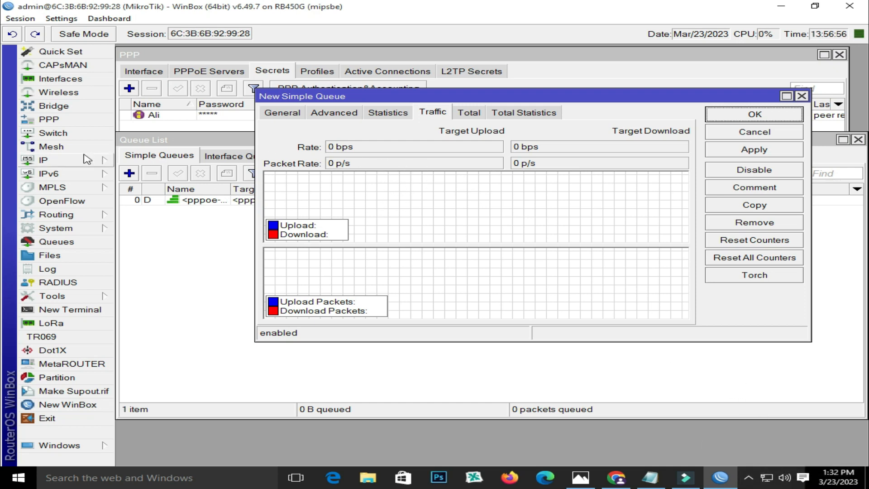
Copy the remote address 14.14.14.254 from the status of the PPPoE server binding interface, and close its details
left_click(53, 119)
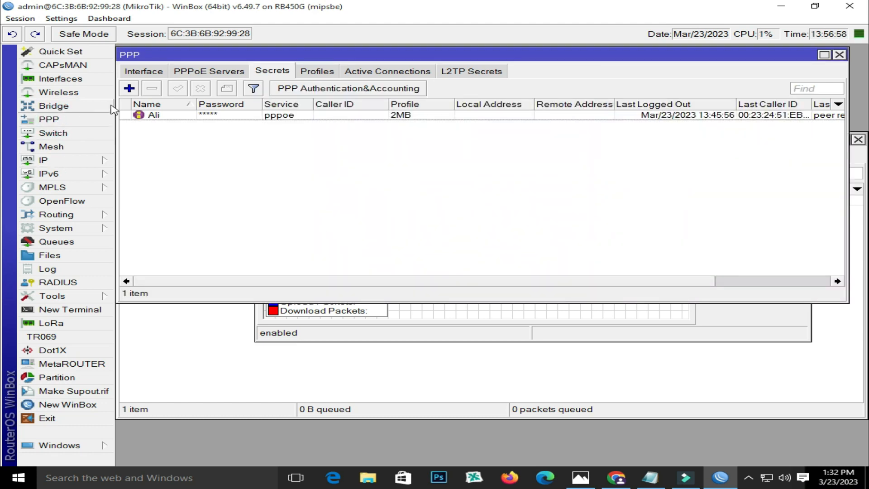
left_click(143, 71)
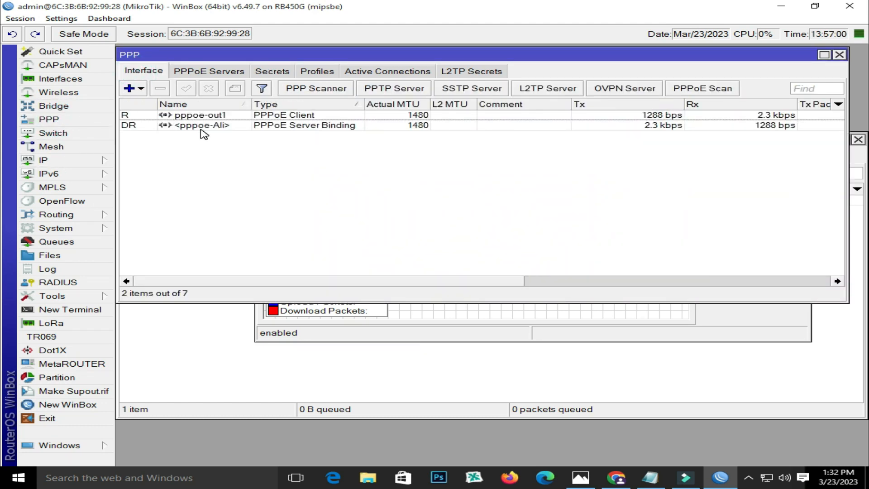
double_click(202, 125)
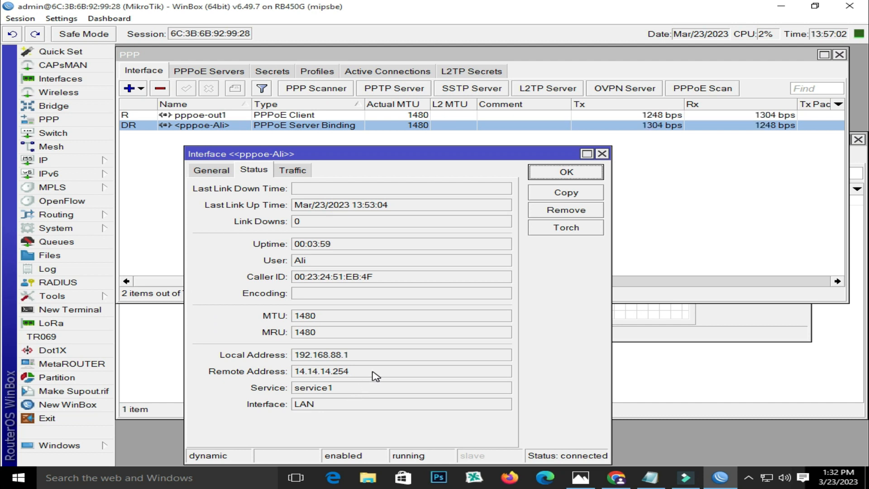
left_click_drag(377, 372, 295, 374)
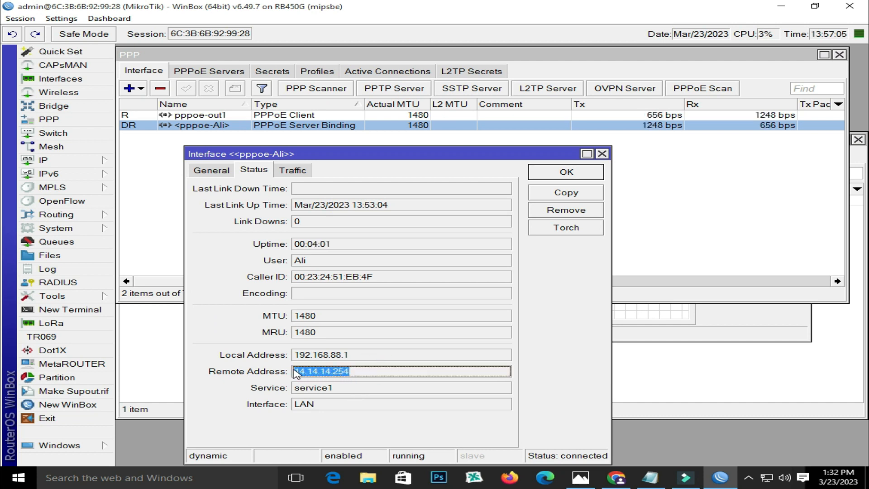
right_click(333, 373)
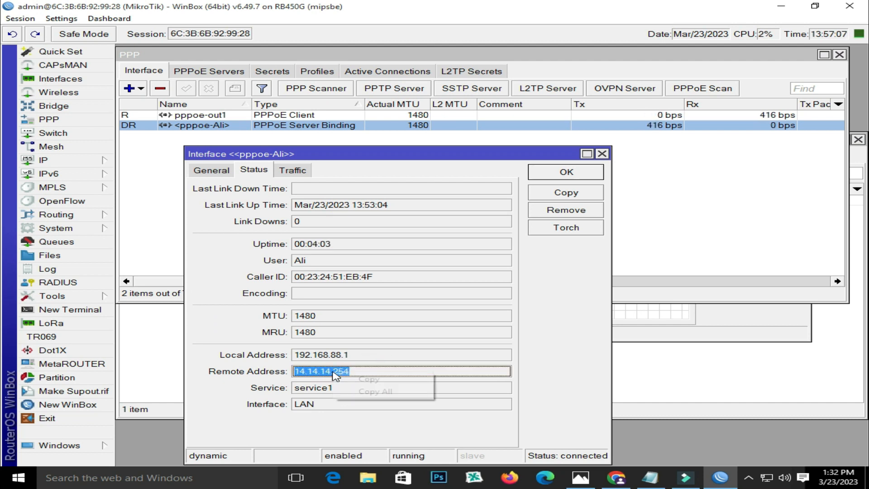
left_click(360, 380)
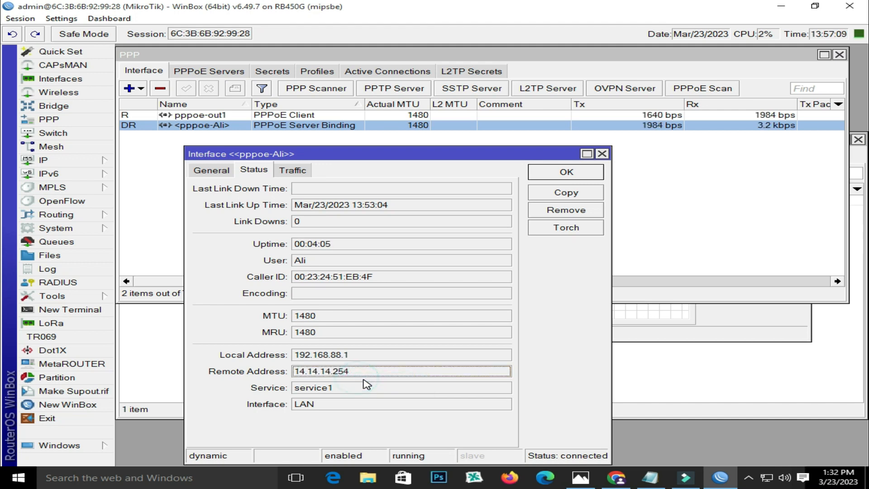
left_click(602, 154)
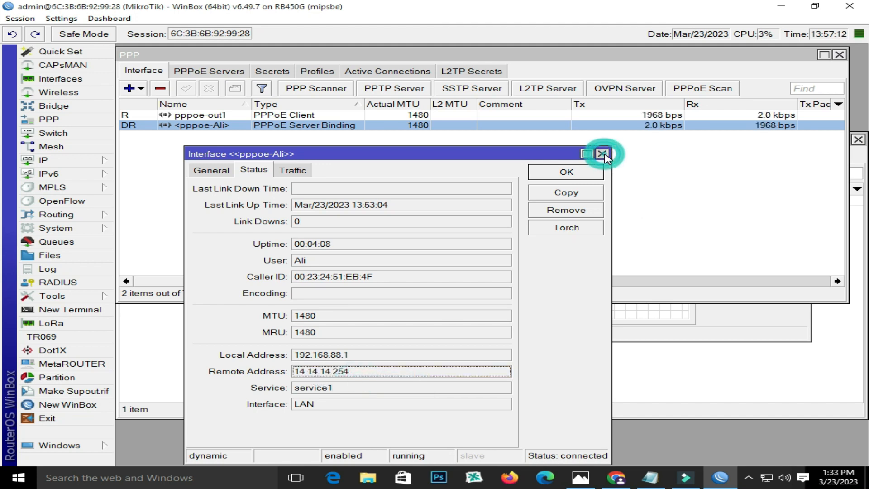
left_click(602, 154)
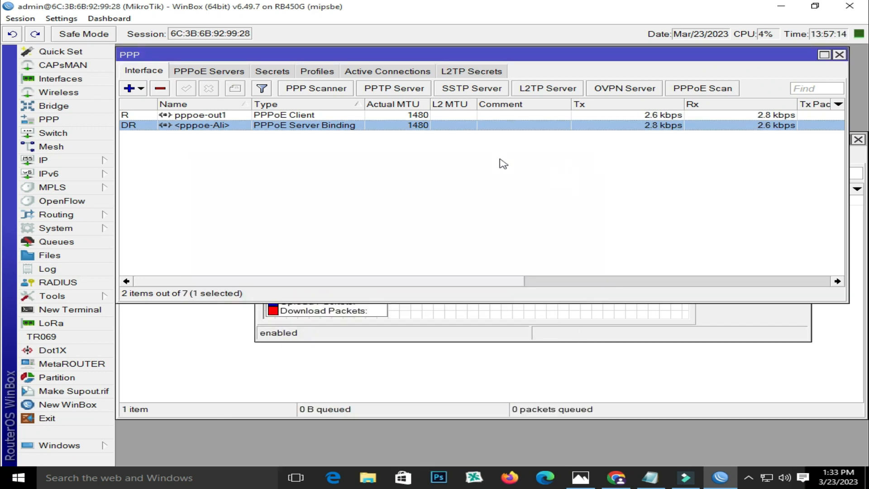
Open the PPPoE user's secret and set its remote address to the copied 14.14.14.254
left_click(272, 71)
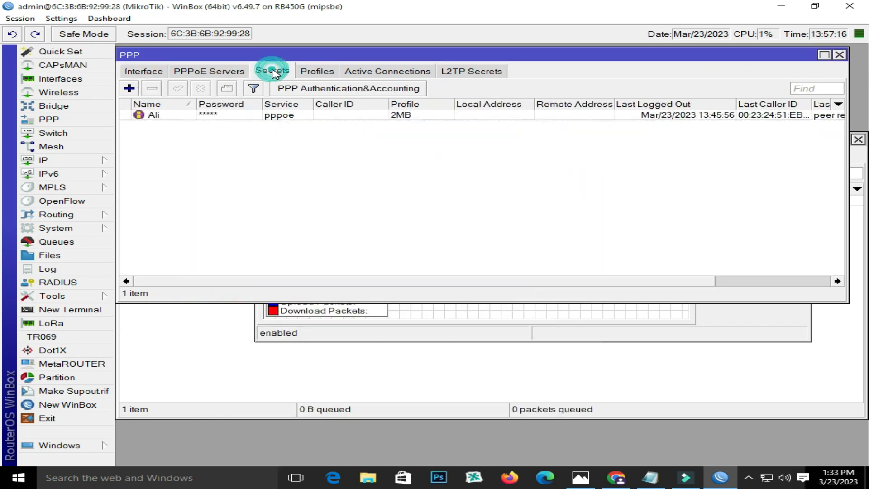
double_click(208, 116)
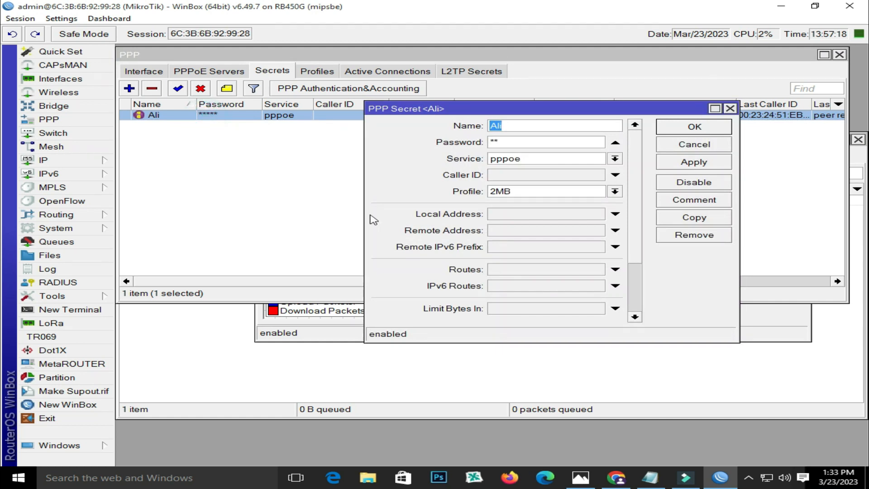
left_click(534, 230)
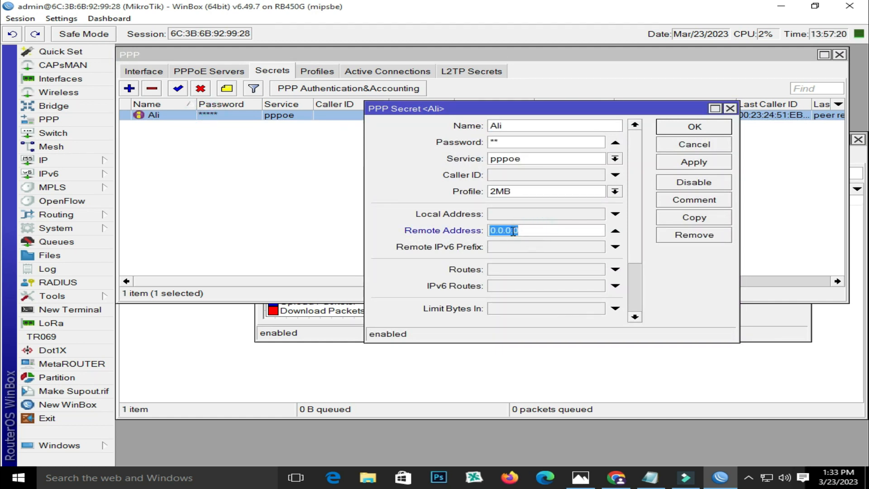
right_click(514, 230)
left_click(553, 265)
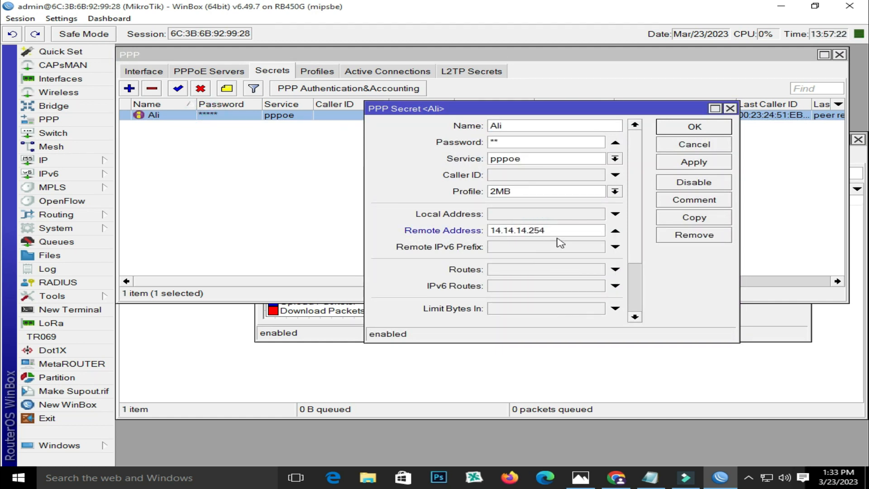
Enable the secret's local address, and copy 192.168.88.1 without the /24 suffix from the LAN entry in the IP address list
left_click(525, 213)
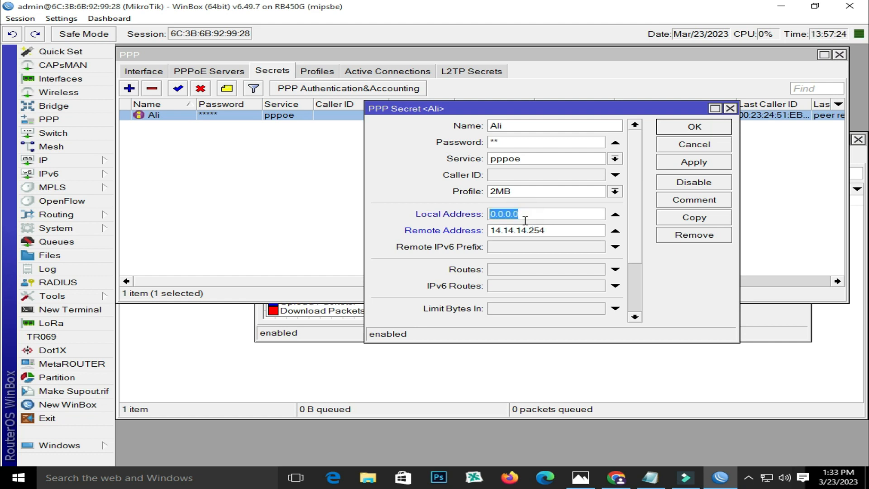
left_click(86, 161)
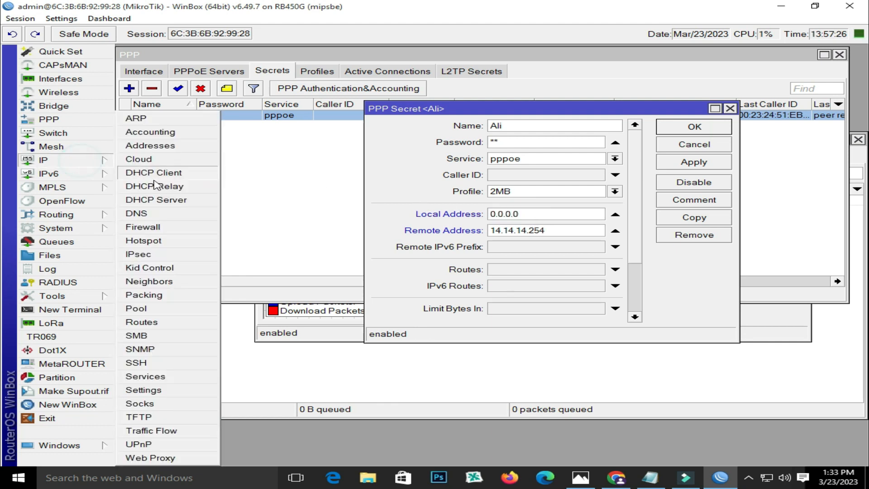
left_click(164, 147)
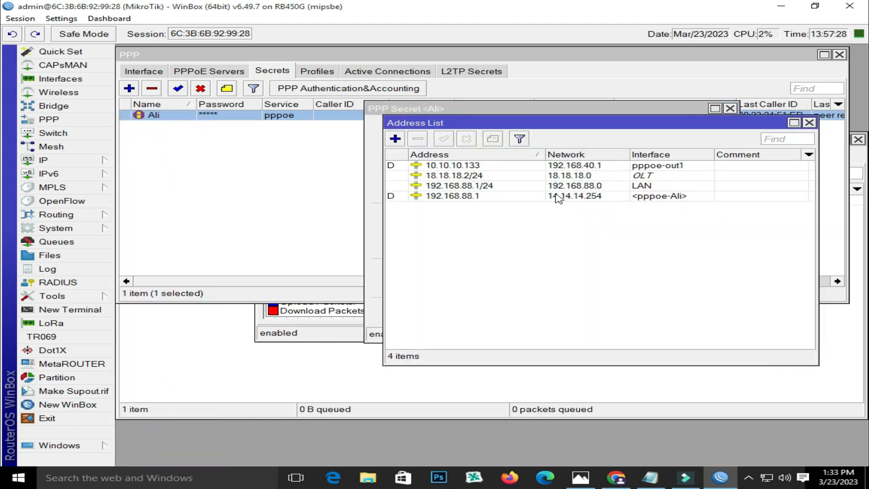
double_click(480, 187)
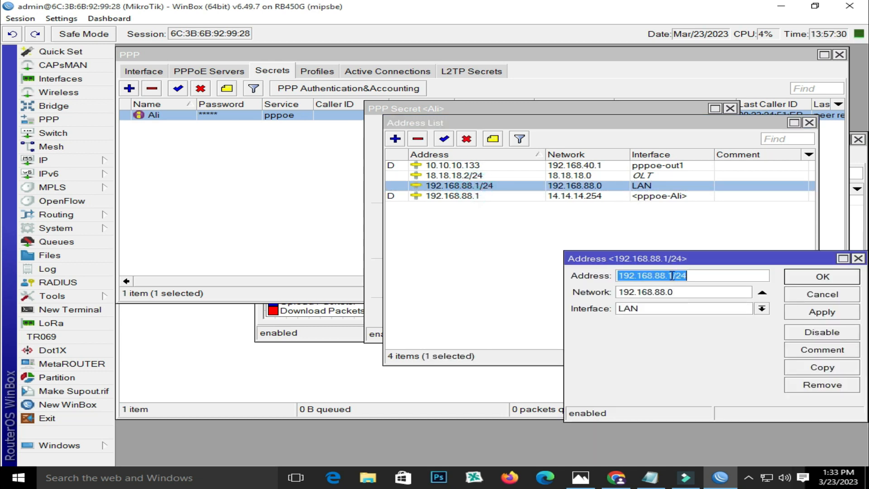
left_click_drag(673, 275, 617, 279)
right_click(638, 281)
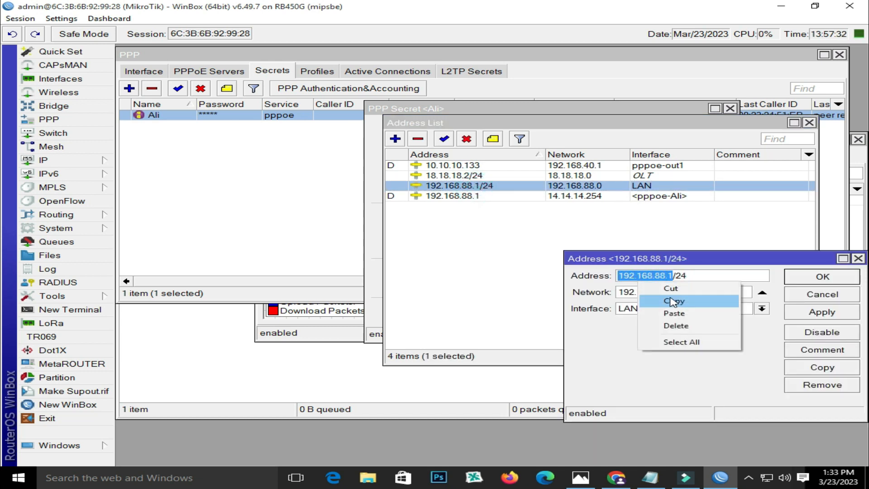
left_click(674, 302)
left_click(799, 279)
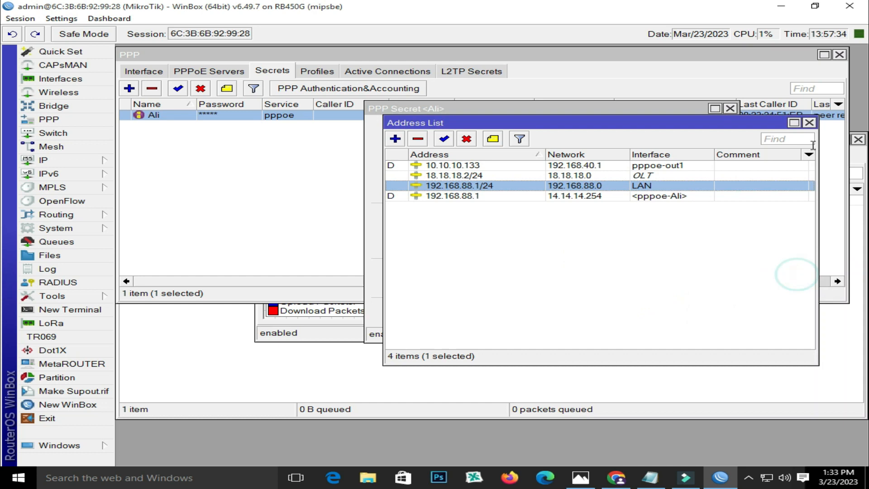
left_click(809, 123)
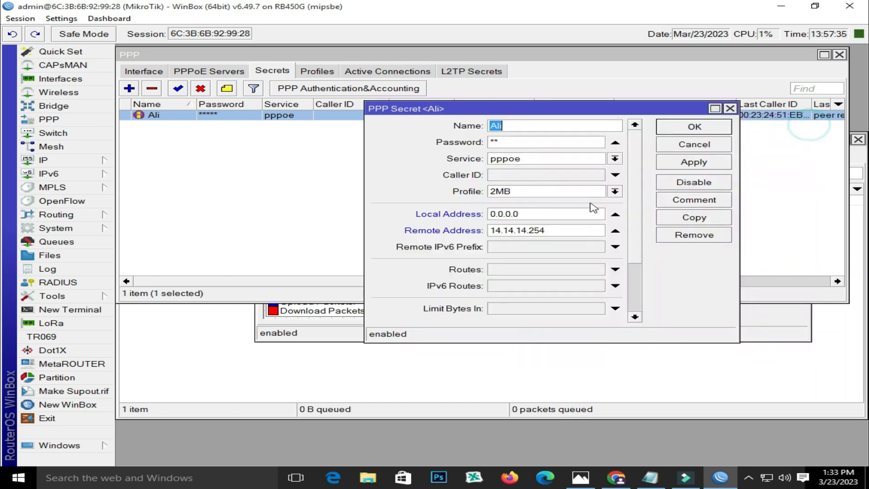
Set the PPPoE secret's local address to the copied 192.168.88.1
double_click(544, 213)
right_click(520, 217)
left_click(567, 246)
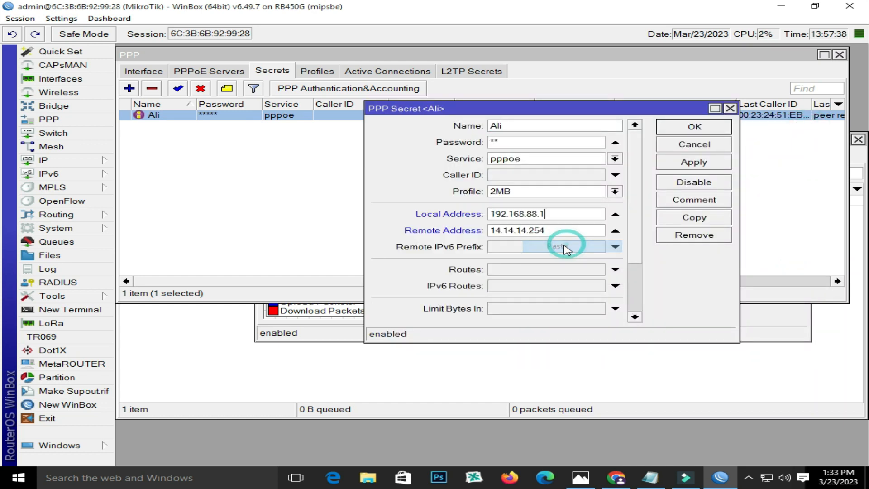
Copy the secret's remote address 14.14.14.254, and apply and save the secret
double_click(561, 230)
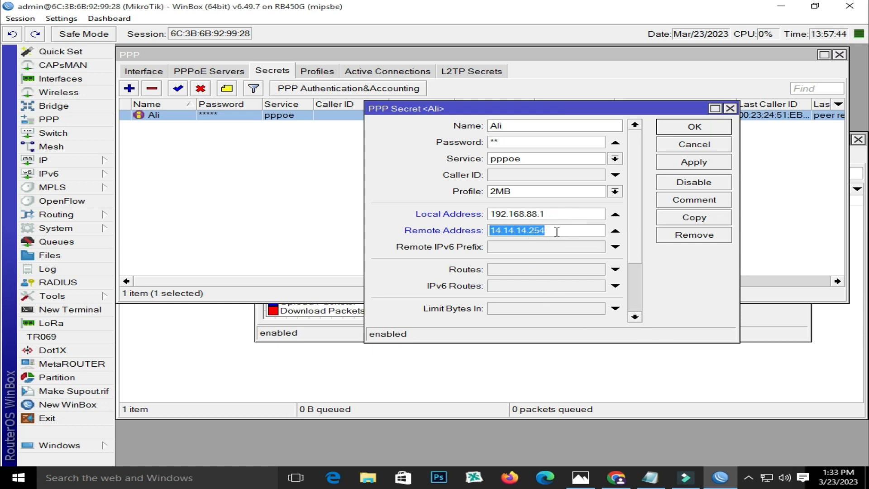
right_click(536, 233)
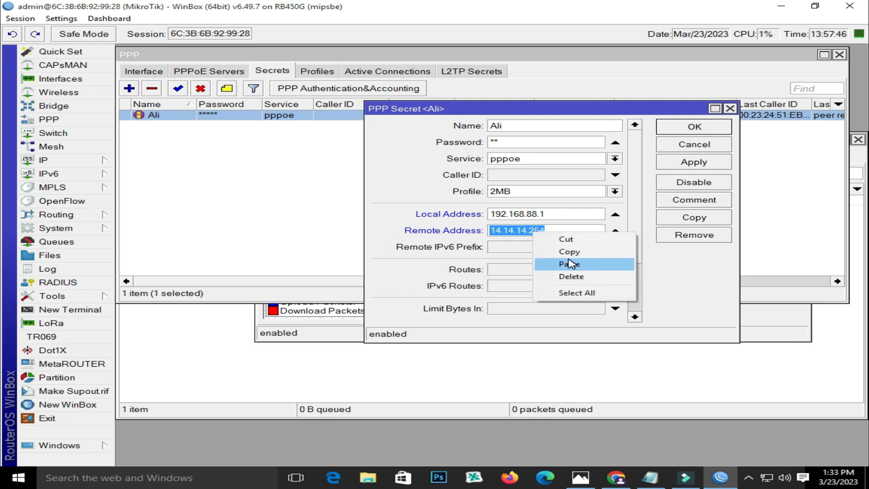
left_click(565, 252)
left_click(672, 160)
left_click(691, 126)
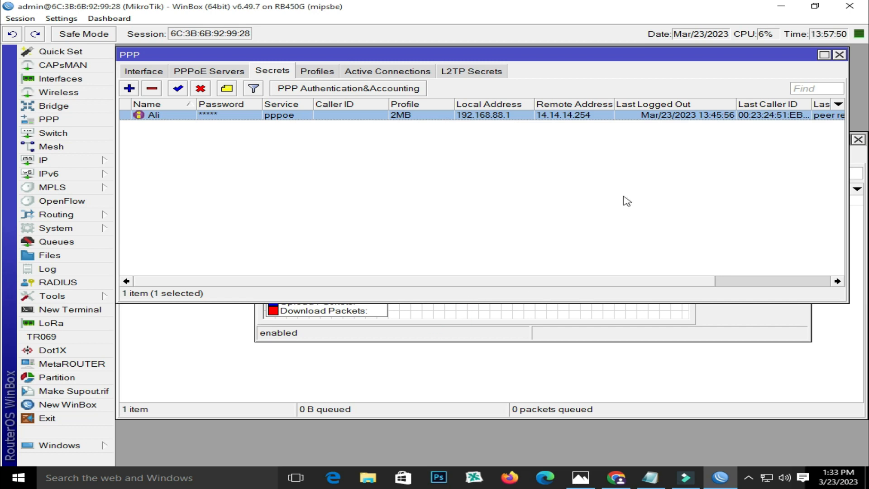
Close the PPP window and discard the blank simple queue
left_click(840, 54)
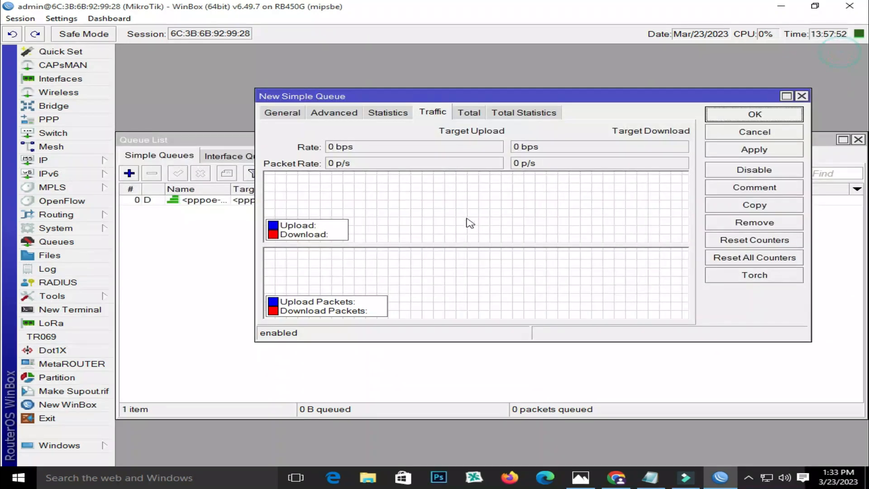
left_click_drag(490, 94, 419, 103)
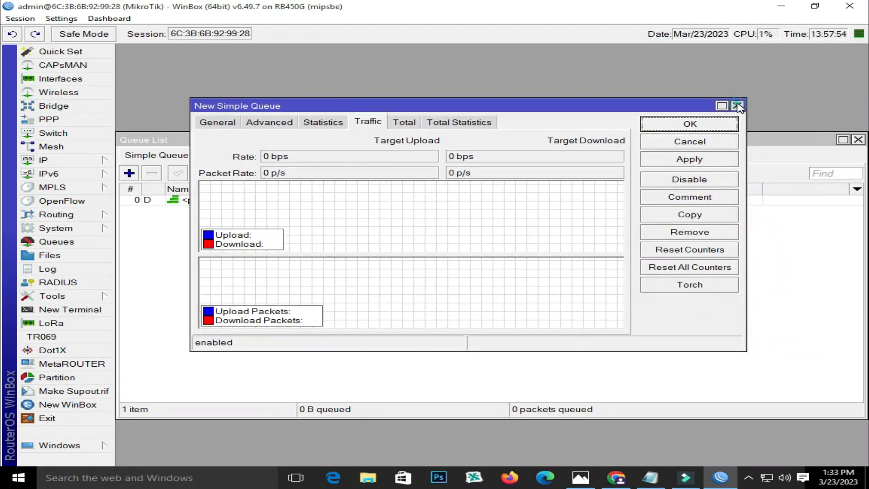
left_click(737, 106)
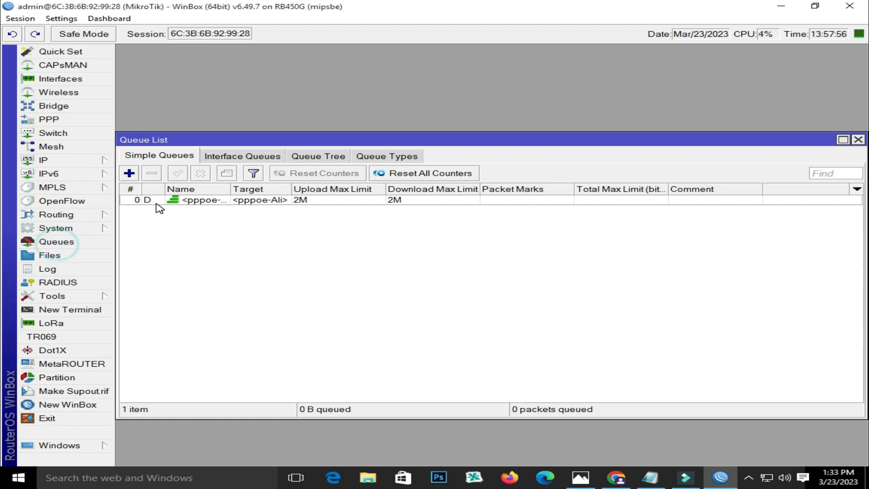
Start a new simple queue with target 14.14.14.254, and name it with the PPPoE user's name followed by TikTok
left_click(130, 173)
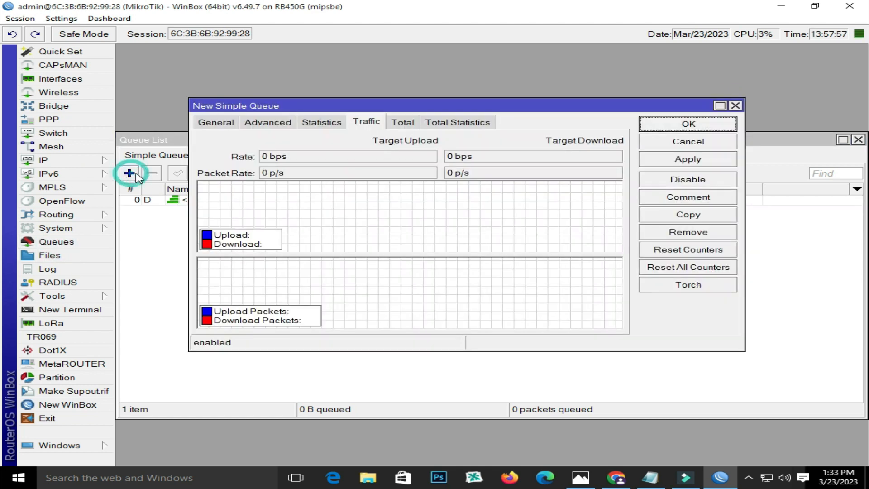
left_click(217, 123)
left_click(369, 157)
left_click_drag(369, 157, 276, 160)
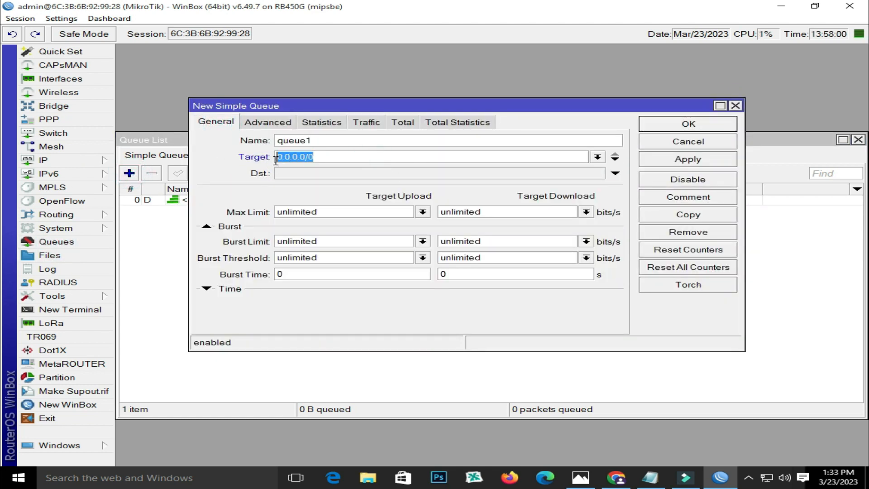
right_click(287, 159)
left_click(317, 188)
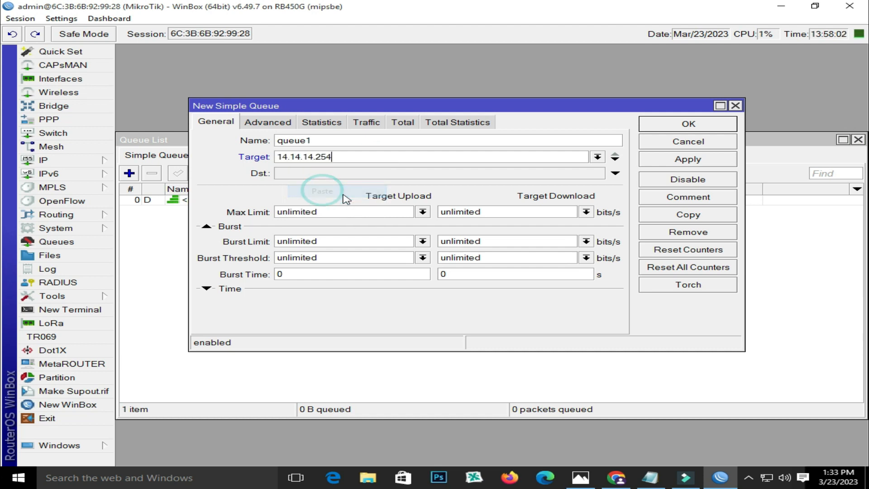
double_click(341, 141)
type("Ali TikTok")
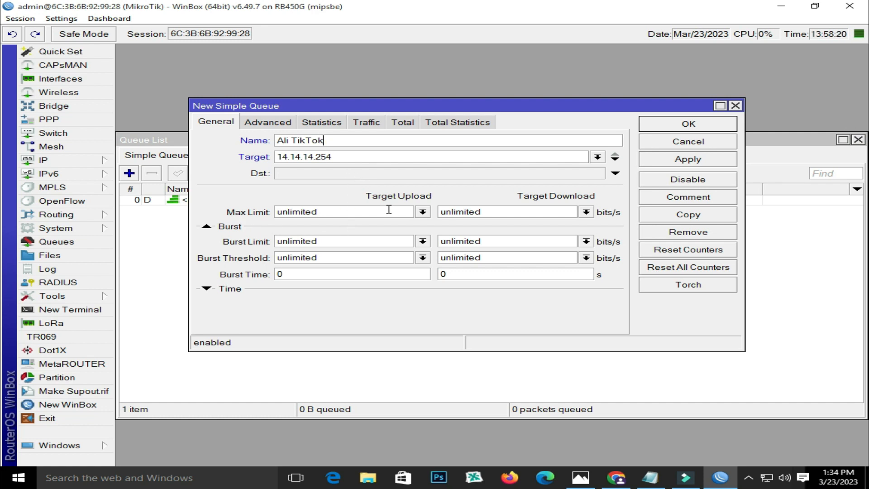
Set the new queue's maximum limit to 4M for both upload and download
left_click(423, 211)
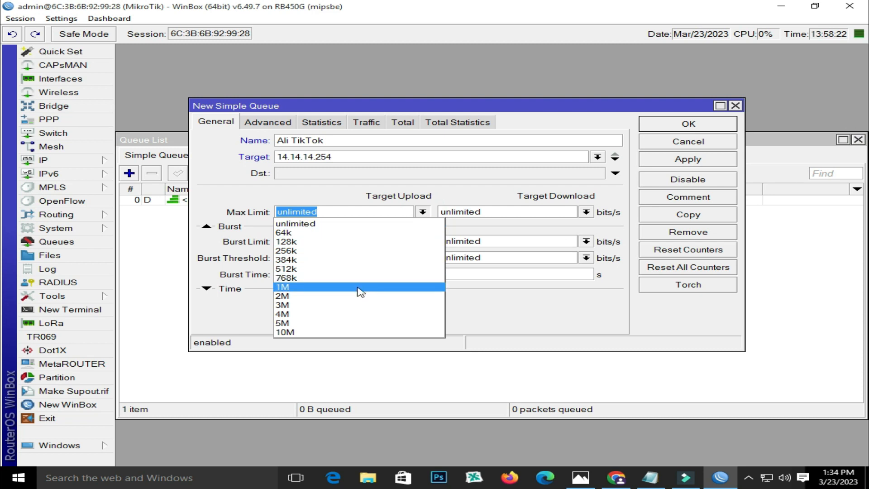
left_click(355, 313)
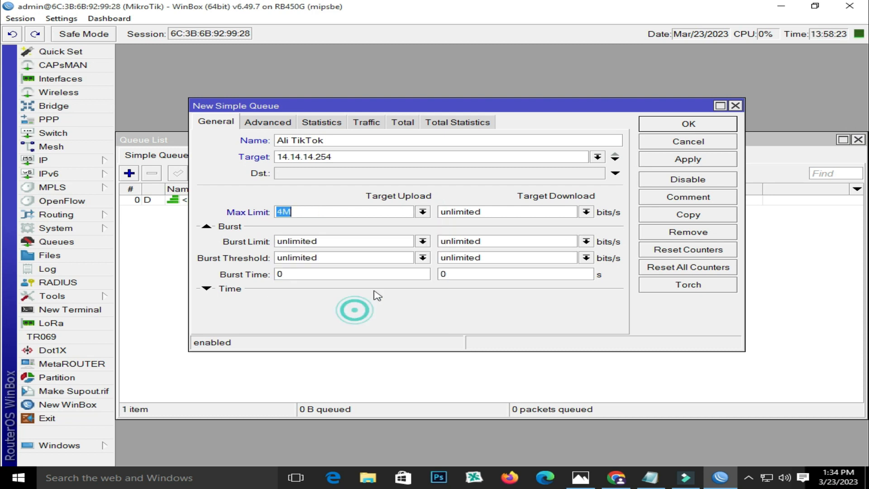
left_click(586, 212)
left_click(543, 308)
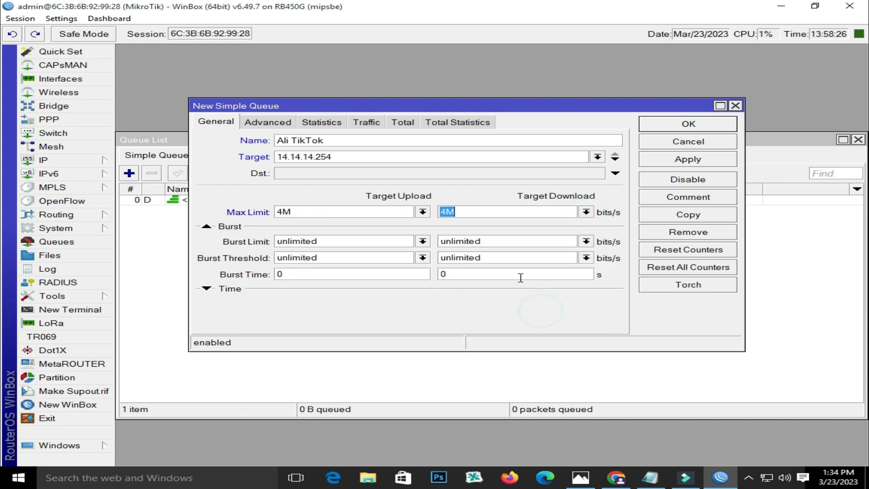
Assign the TikTok_PKT packet mark to the new queue, and apply and save it
left_click(270, 122)
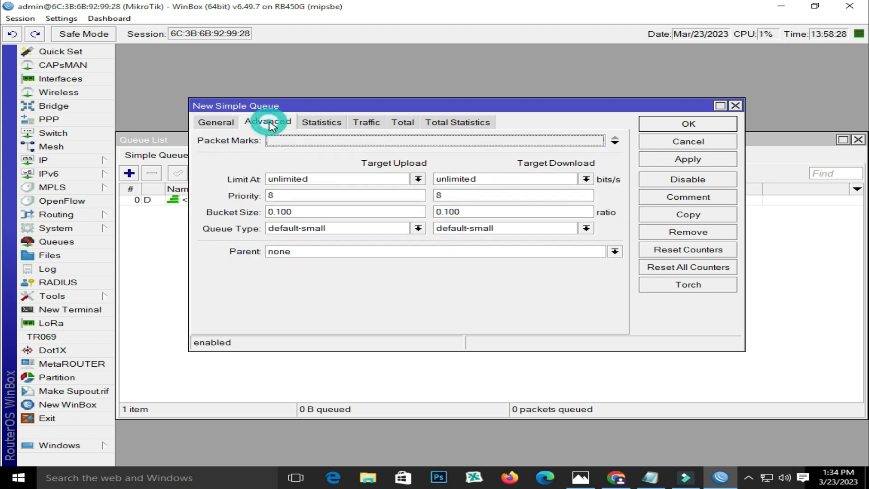
left_click(365, 144)
left_click(598, 142)
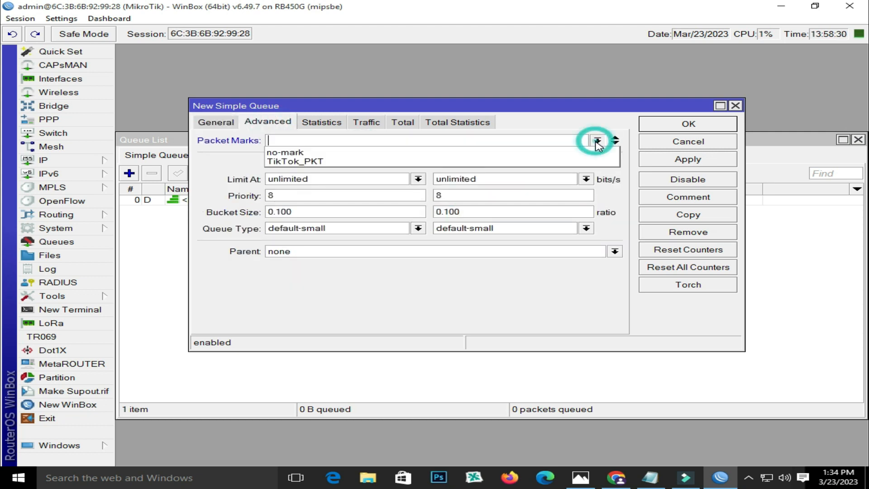
left_click(579, 161)
left_click(660, 159)
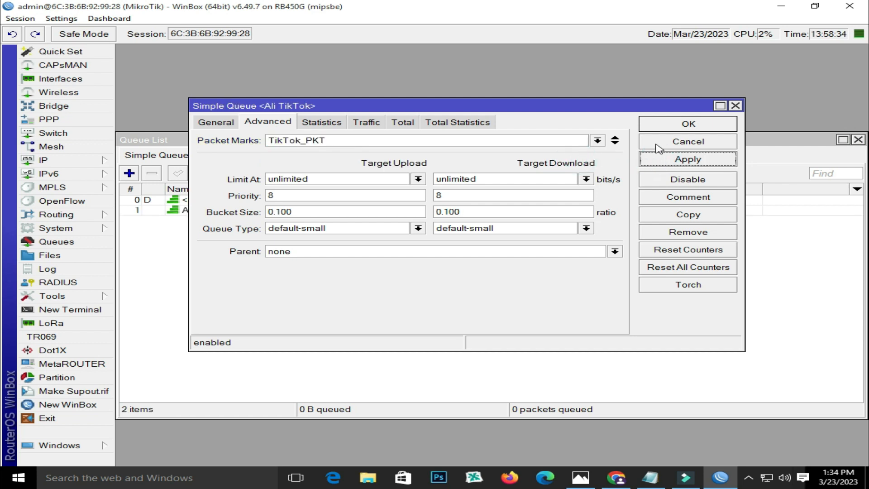
left_click(655, 127)
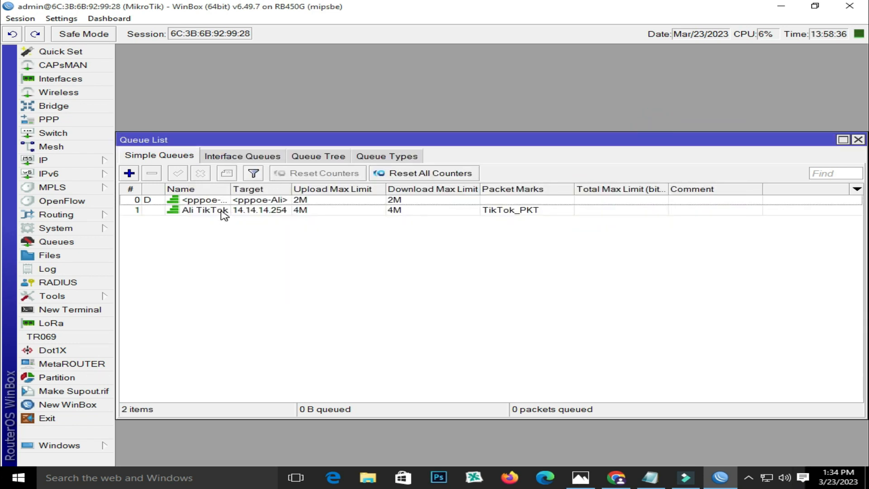
Move the TikTok queue above the dynamic PPPoE queue and open its traffic graphs
left_click_drag(221, 211, 221, 199)
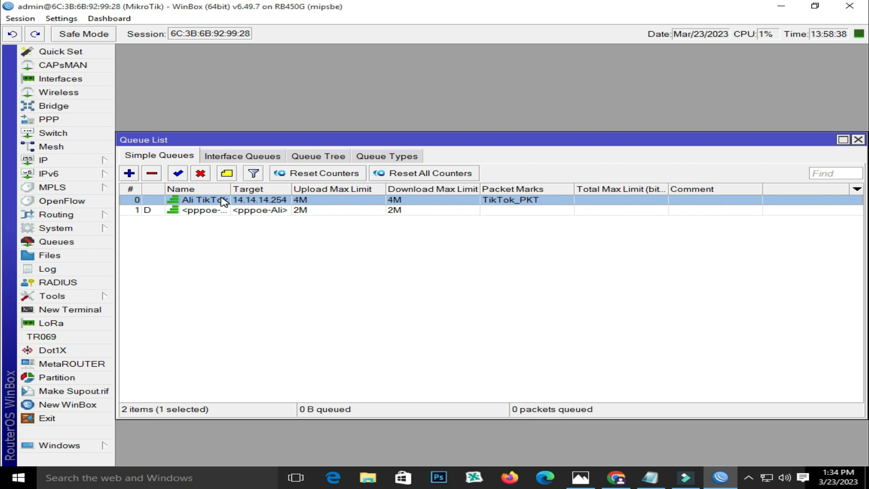
double_click(428, 200)
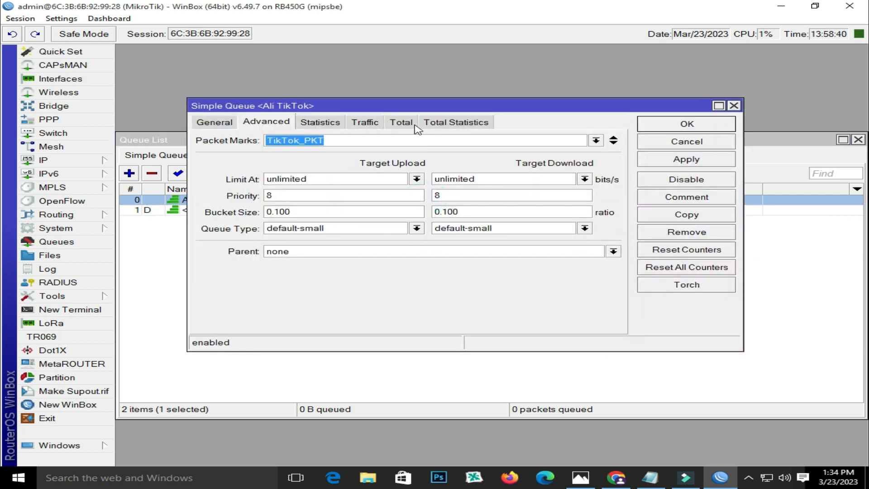
left_click(375, 125)
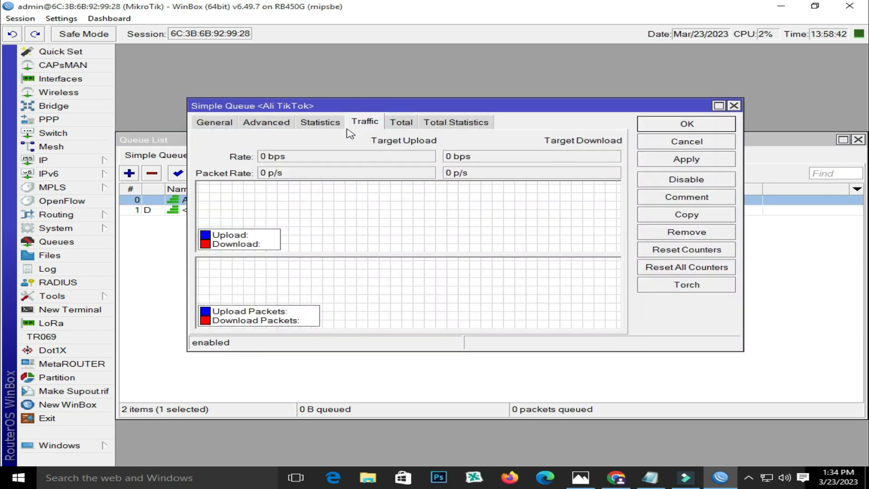
Switch to Chrome, search for tiktok in a new tab and open the TikTok website
left_click(615, 480)
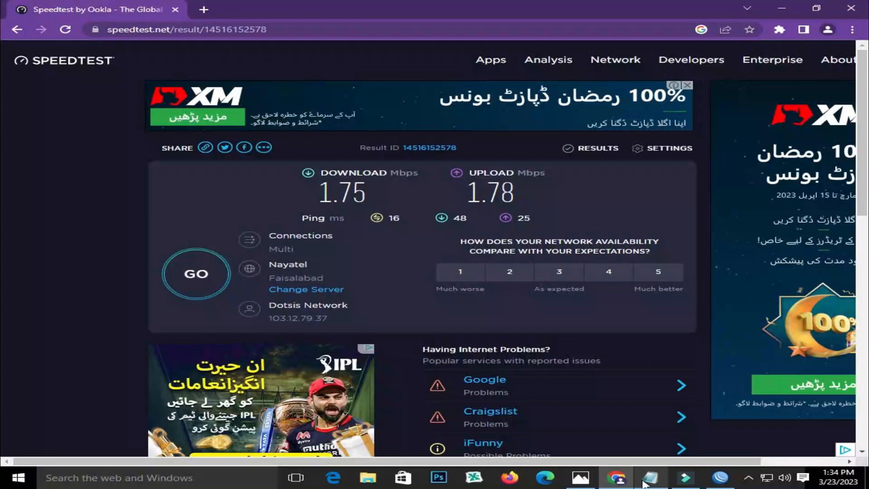
left_click(205, 10)
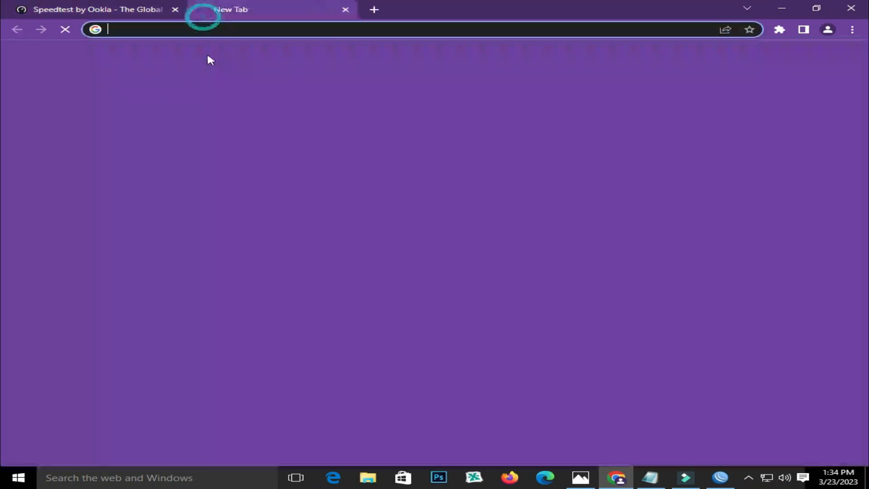
type("tiktok")
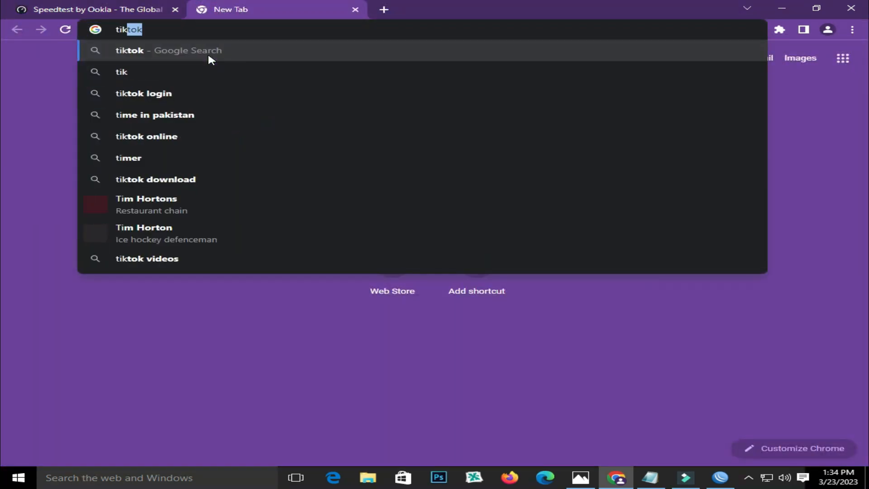
left_click(208, 55)
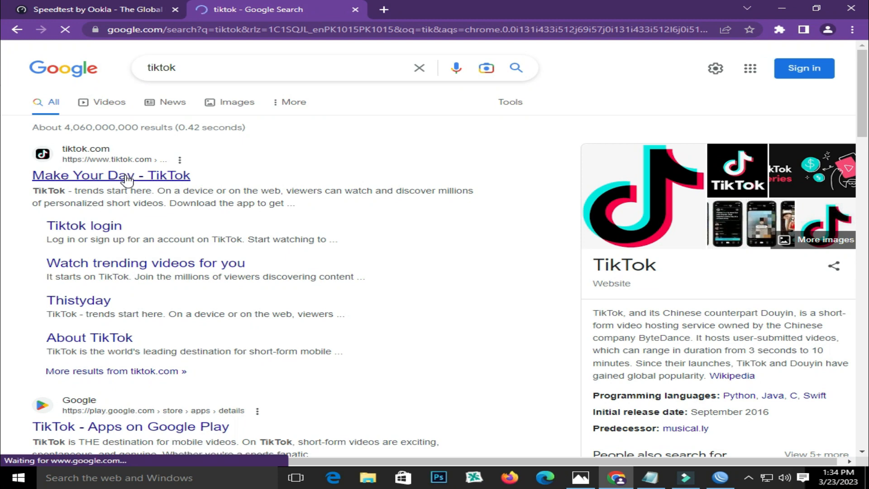
left_click(124, 174)
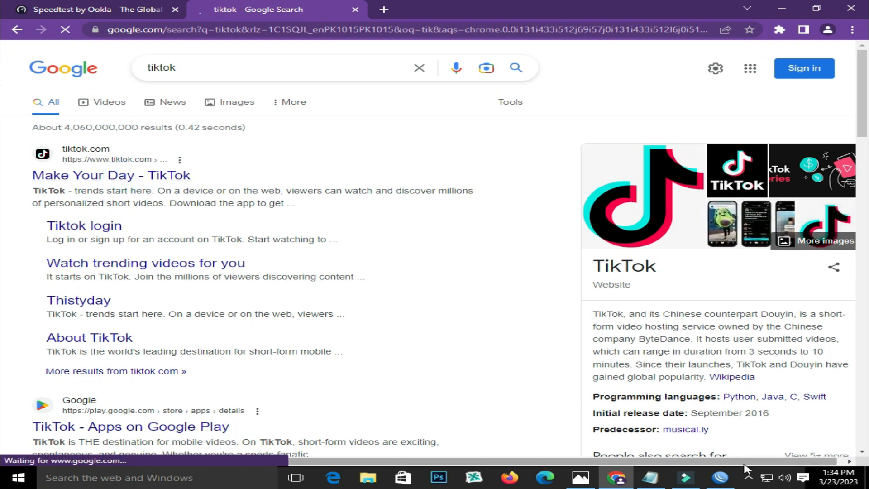
Switch between WinBox and Chrome to check the TikTok queue's traffic graphs while the site loads, moving the queue window higher
left_click(721, 478)
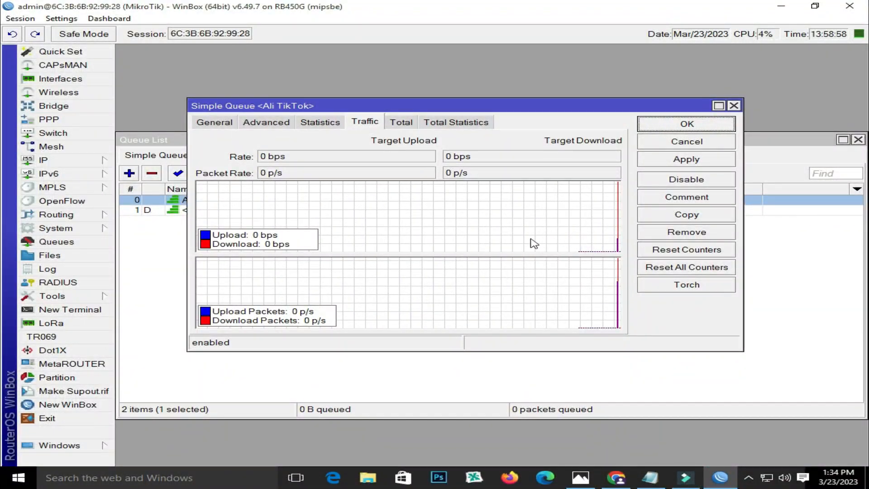
left_click_drag(494, 107, 487, 59)
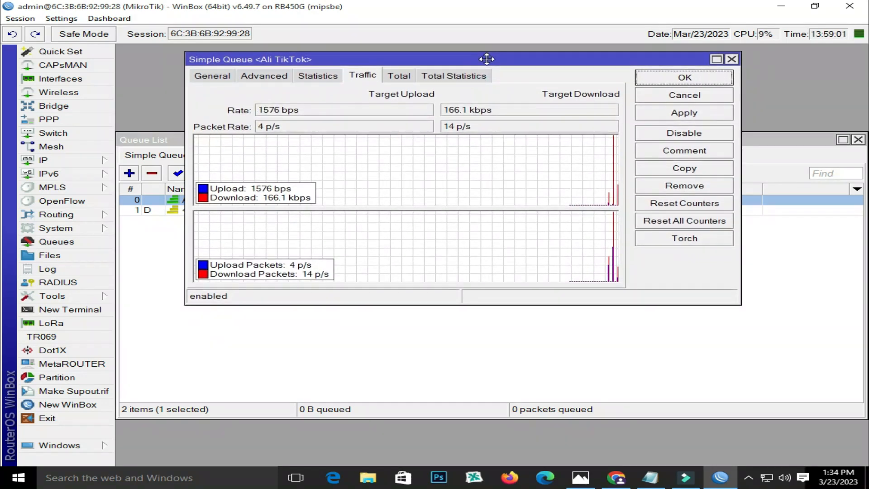
left_click(616, 473)
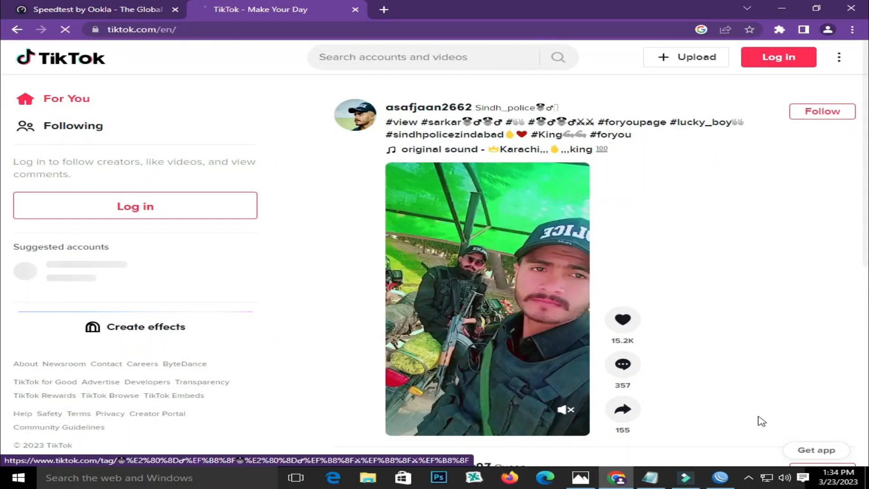
left_click(723, 480)
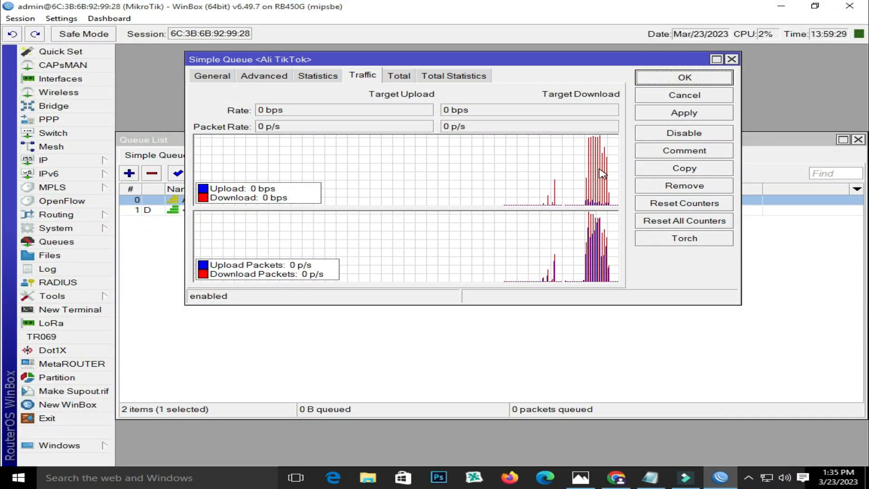
Switch to Chrome, shrink its window and place it so the TikTok queue's live rates stay visible
left_click(616, 480)
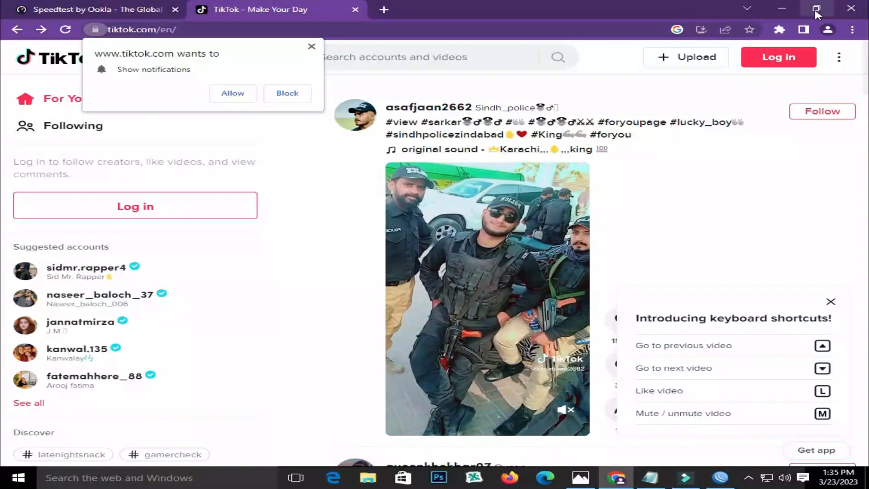
left_click(815, 7)
left_click_drag(610, 186, 615, 152)
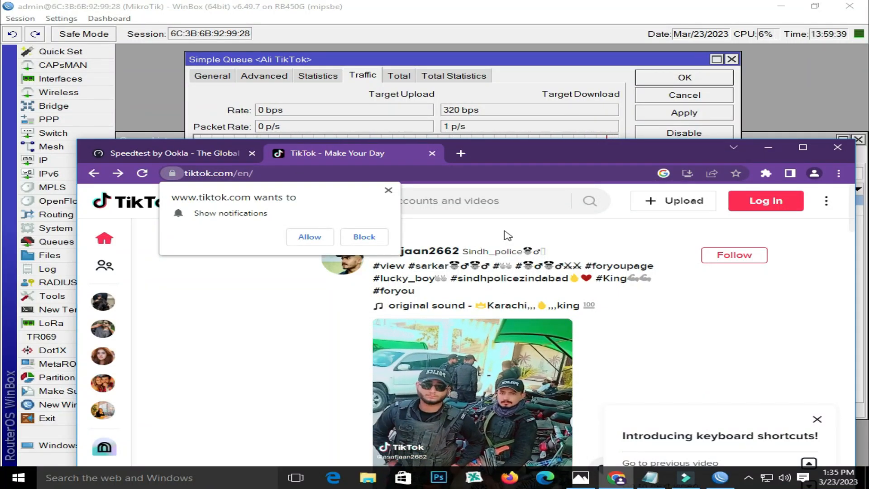
Browse several videos in the TikTok feed while checking the queue's upload and download rates
scroll(498, 375, "down", 5)
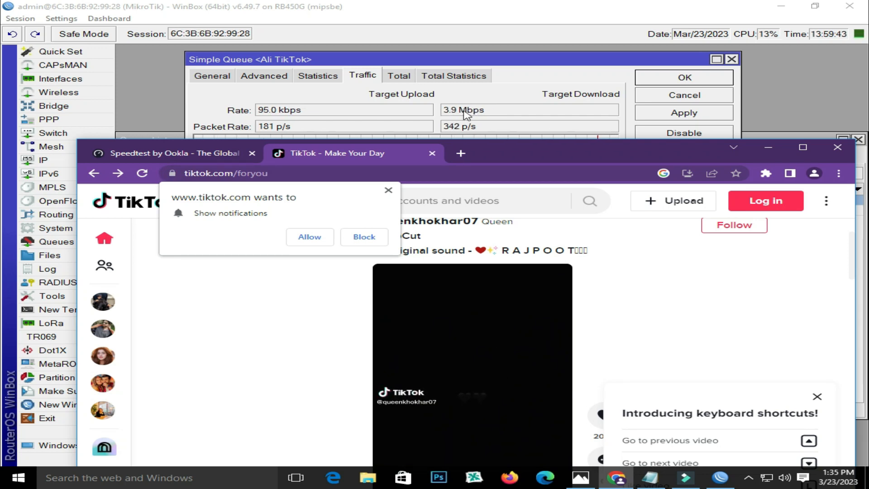
scroll(484, 307, "down", 5)
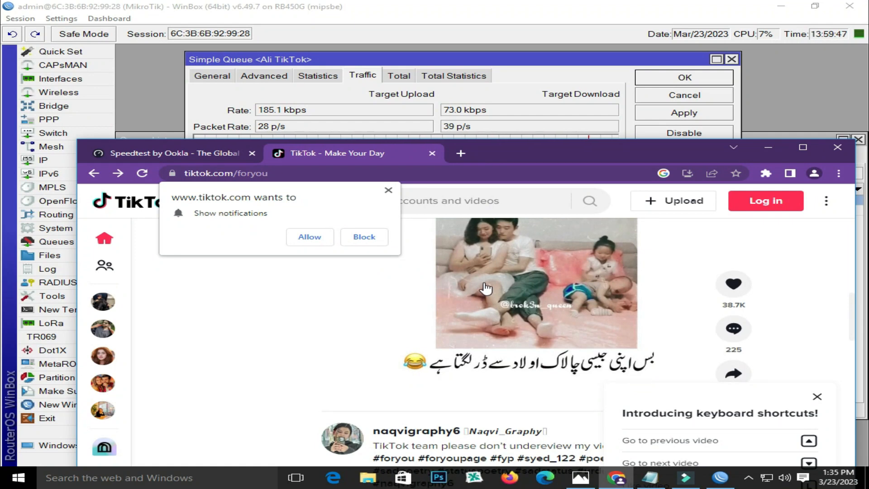
scroll(487, 294, "down", 3)
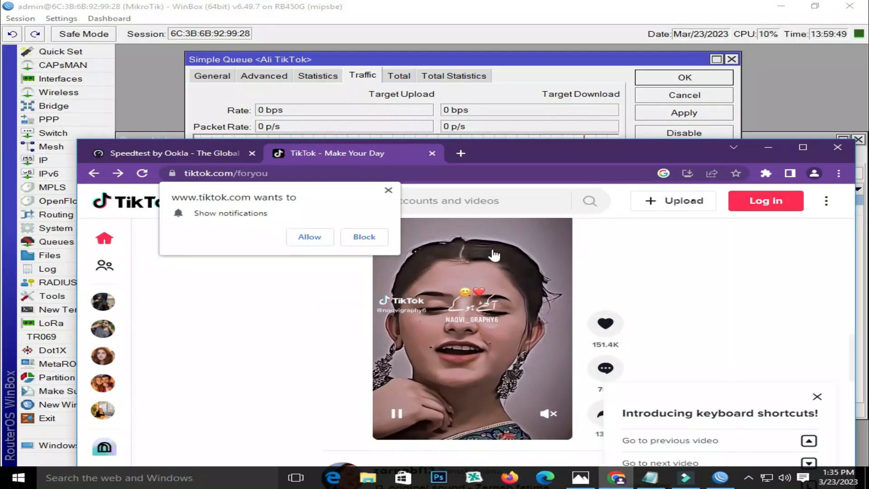
scroll(495, 261, "down", 3)
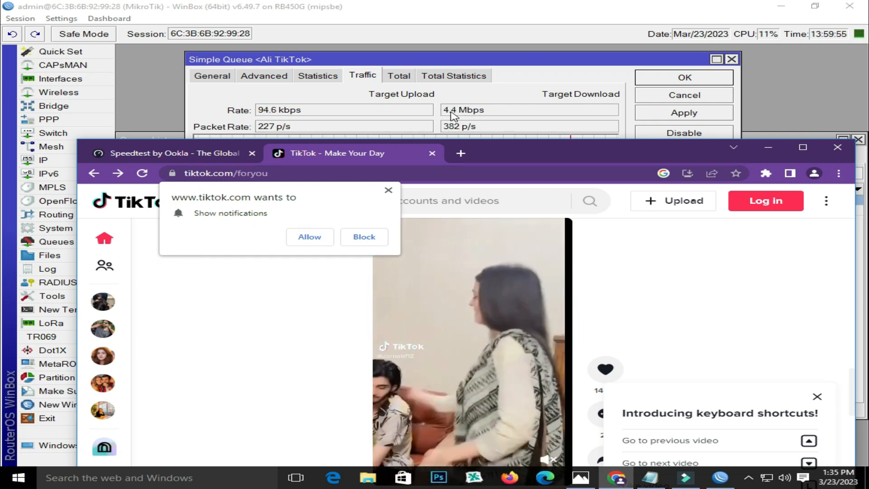
Open a blank browser tab and close the TikTok and Speedtest tabs
left_click(460, 154)
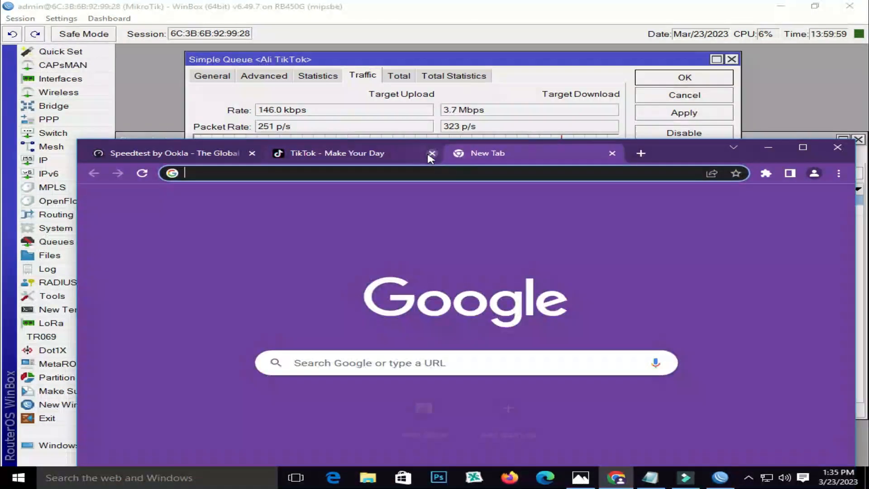
left_click(434, 154)
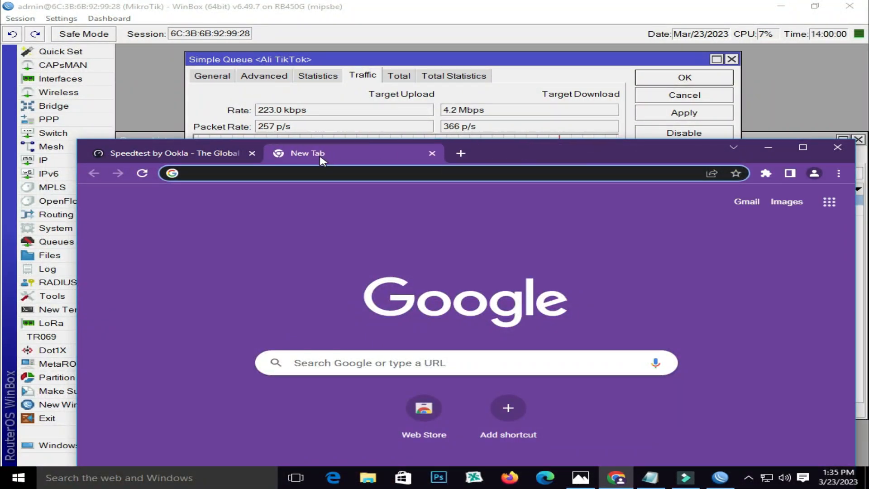
left_click(252, 153)
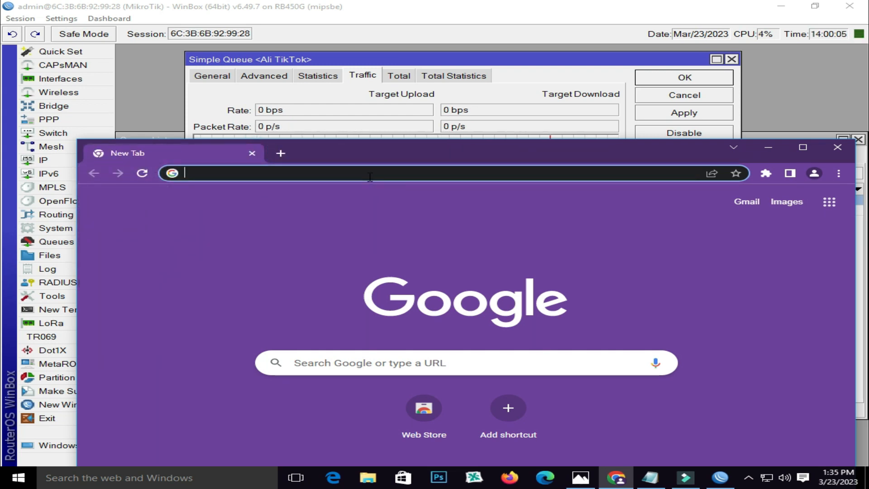
Search for youtube and open the YouTube website
left_click(370, 176)
type("yout")
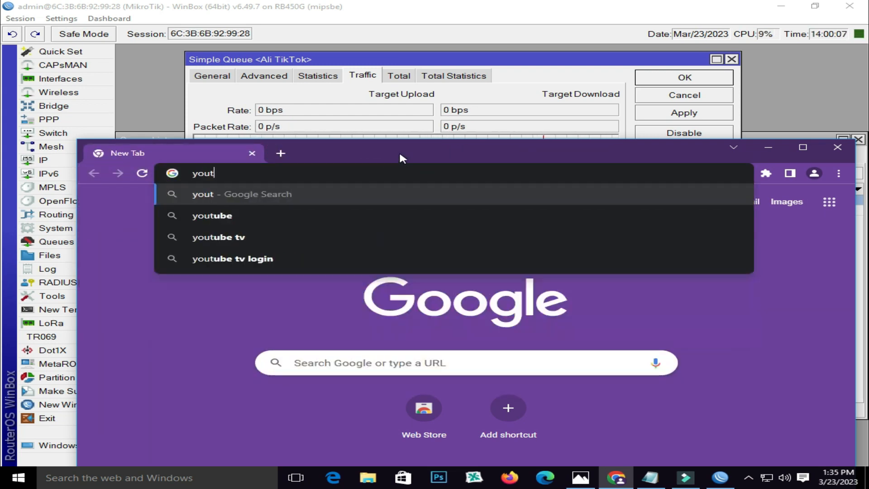
type("ube")
key("Return")
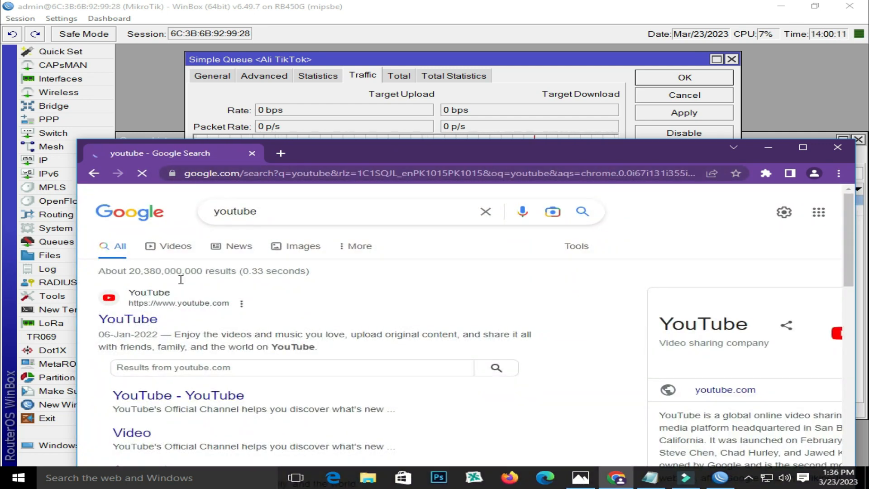
left_click(139, 322)
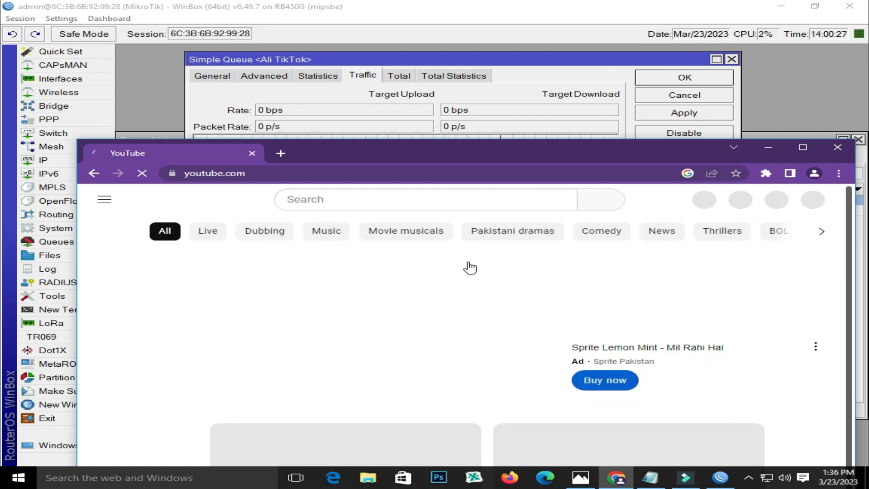
Play the Tere Bin Ep 25 video from the YouTube home feed and mute it, checking the TikTok queue's rates
scroll(469, 268, "down", 4)
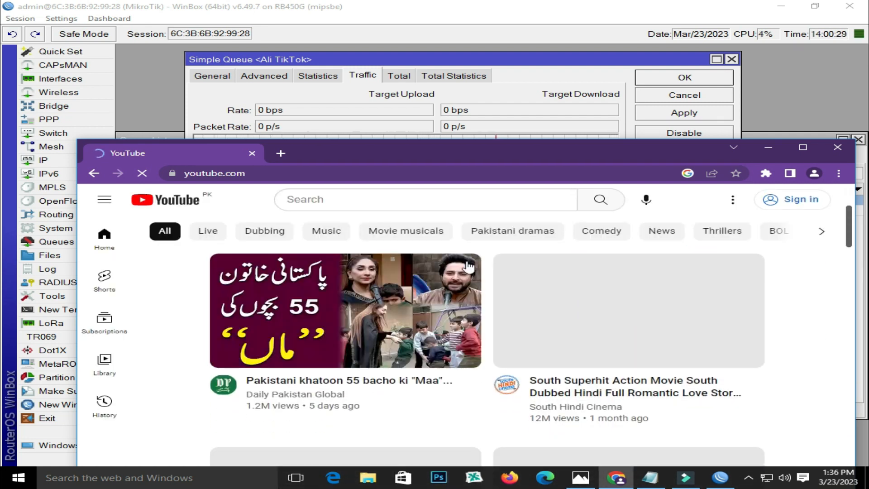
scroll(469, 267, "down", 4)
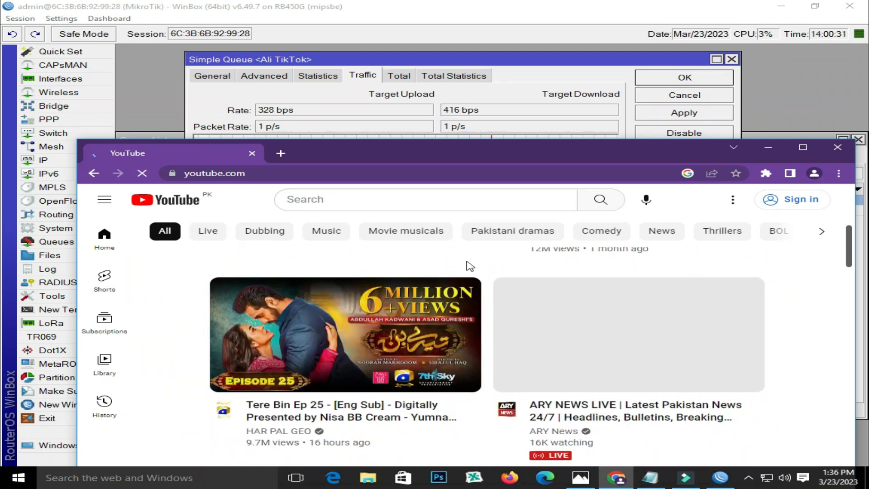
left_click(338, 325)
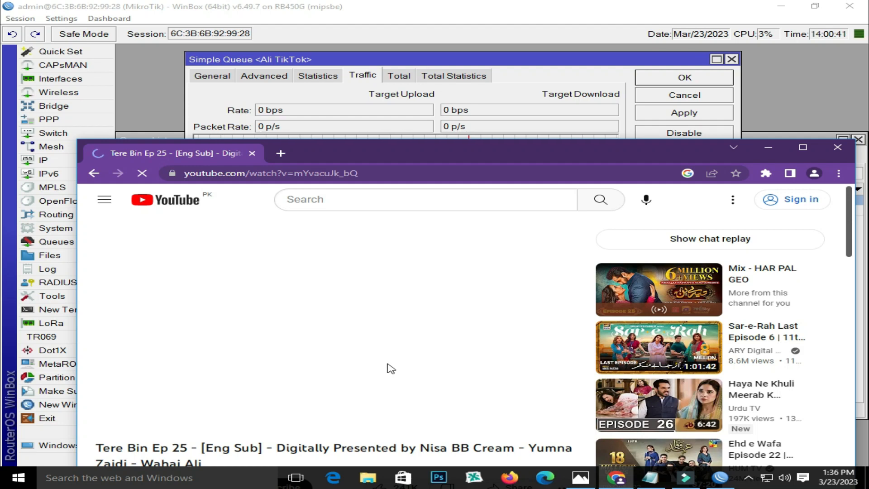
left_click(194, 420)
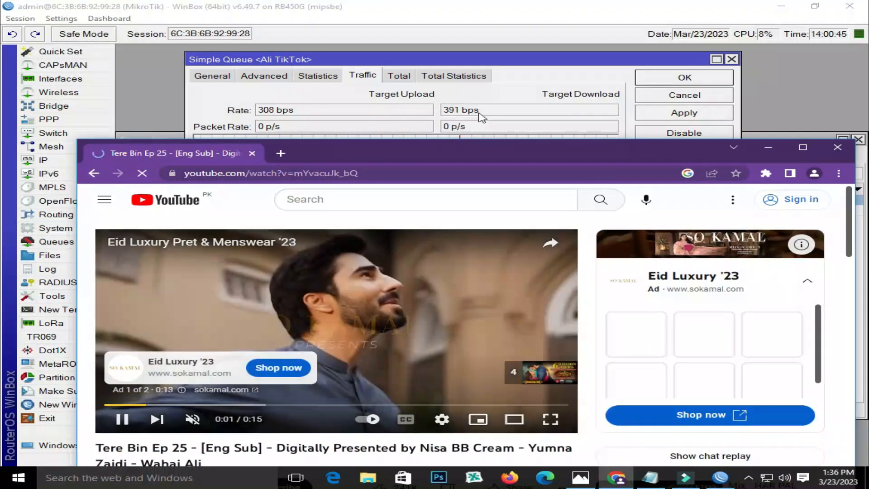
Switch to WinBox and check the Tx/Rx rates of the user's PPPoE server binding against the bandwidth diagram in Photos
left_click(66, 120)
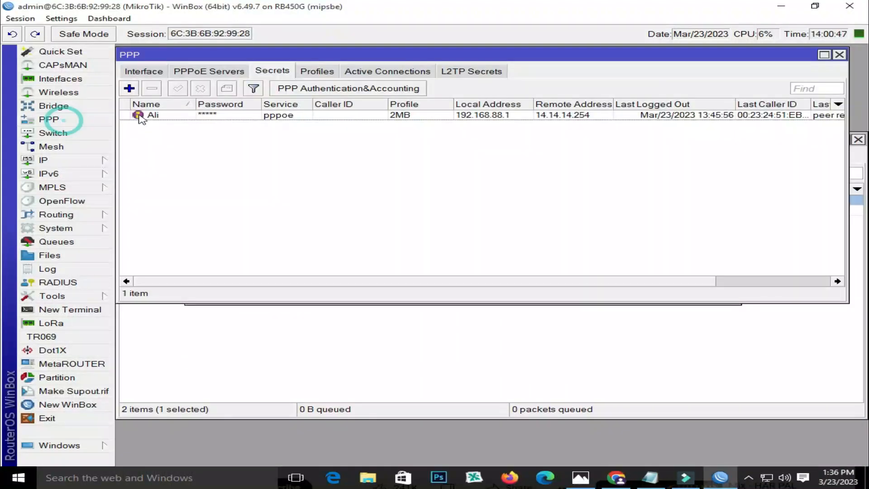
left_click(143, 71)
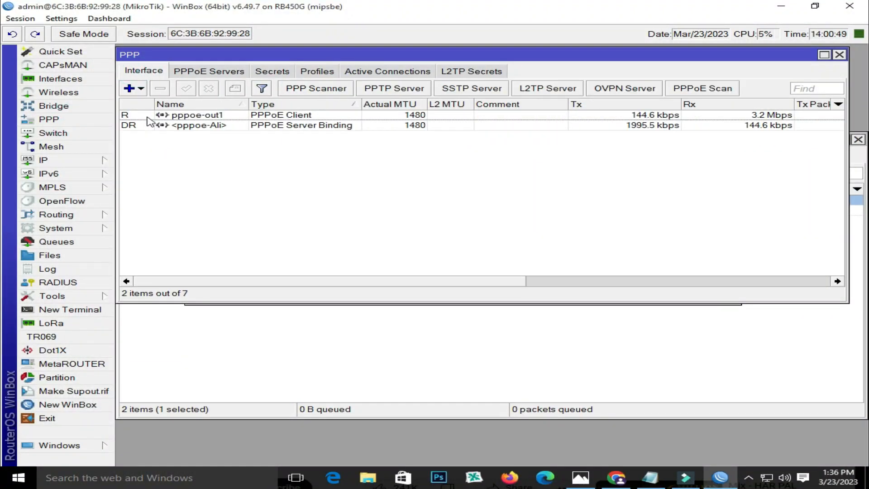
double_click(159, 125)
left_click(300, 170)
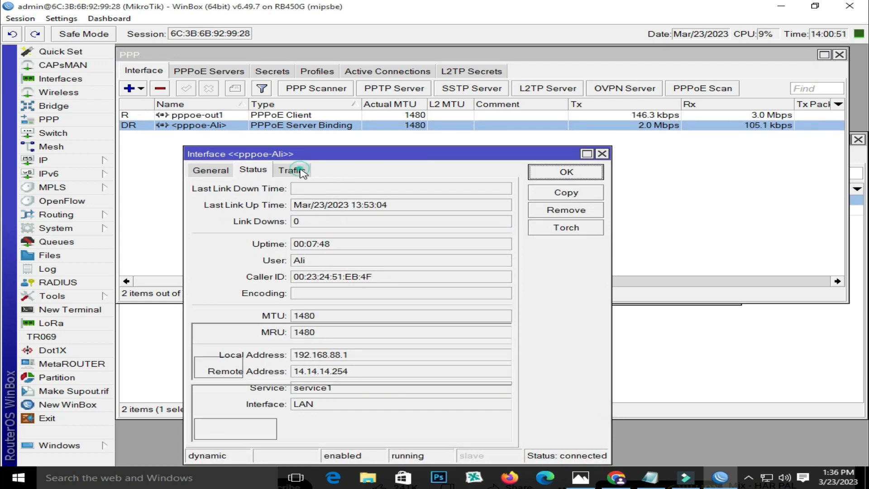
left_click_drag(389, 153, 455, 126)
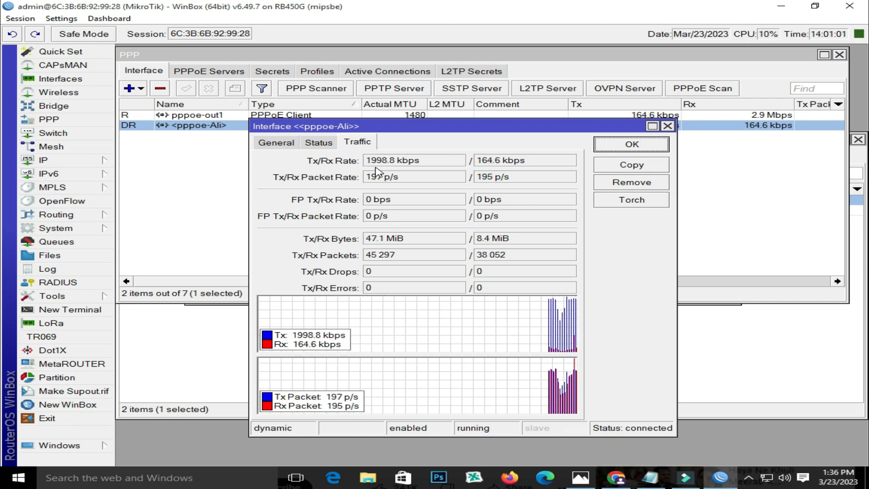
left_click(581, 477)
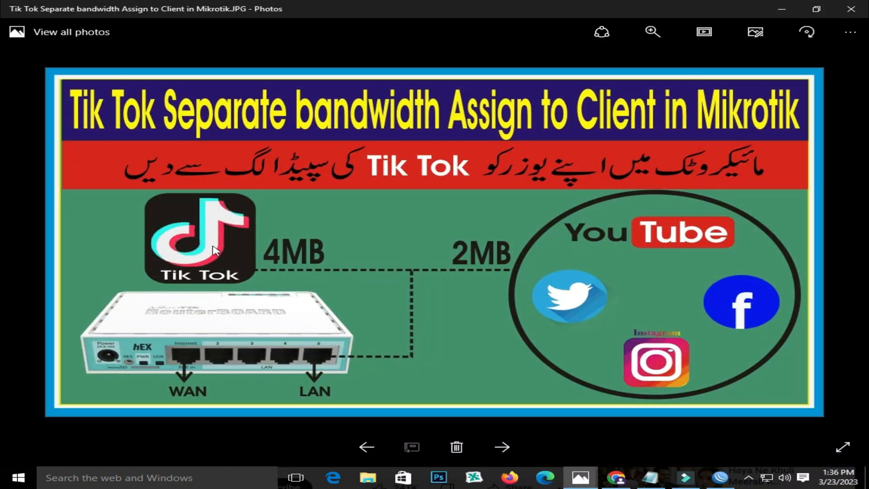
left_click(720, 478)
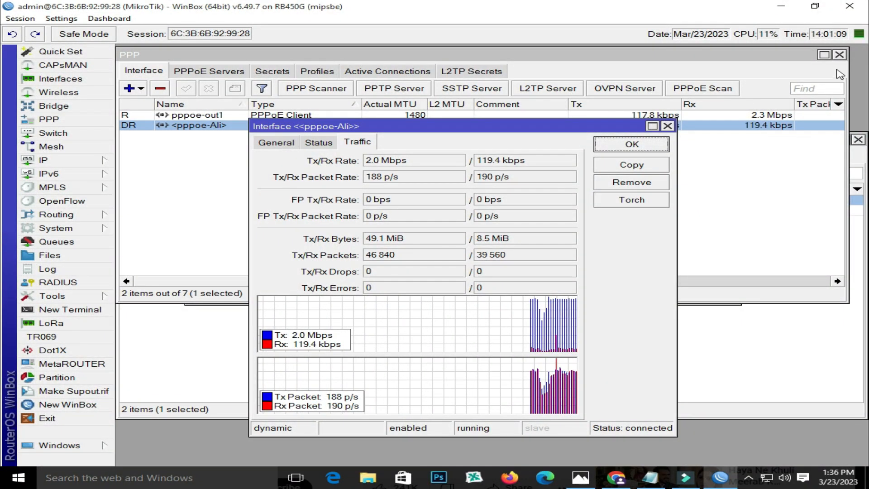
Close the PPP windows and review the TikTok queue's upload and download max limits against the bandwidth diagram
left_click(839, 54)
left_click(668, 127)
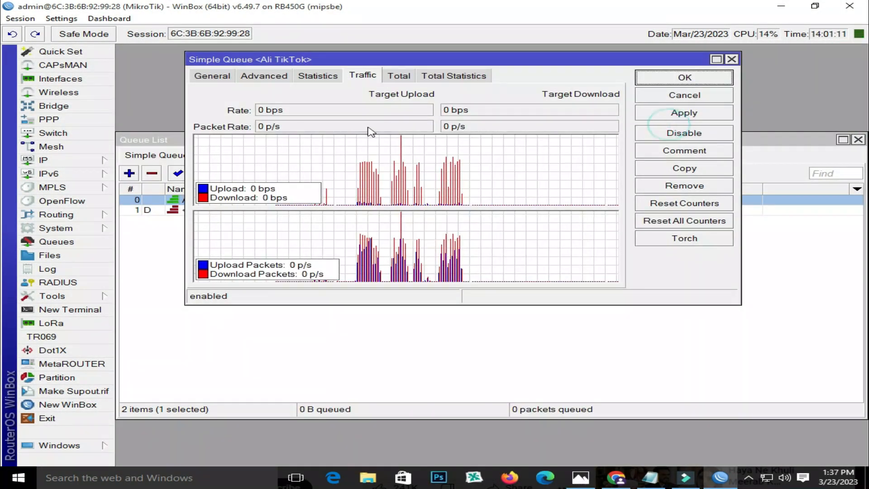
left_click(213, 76)
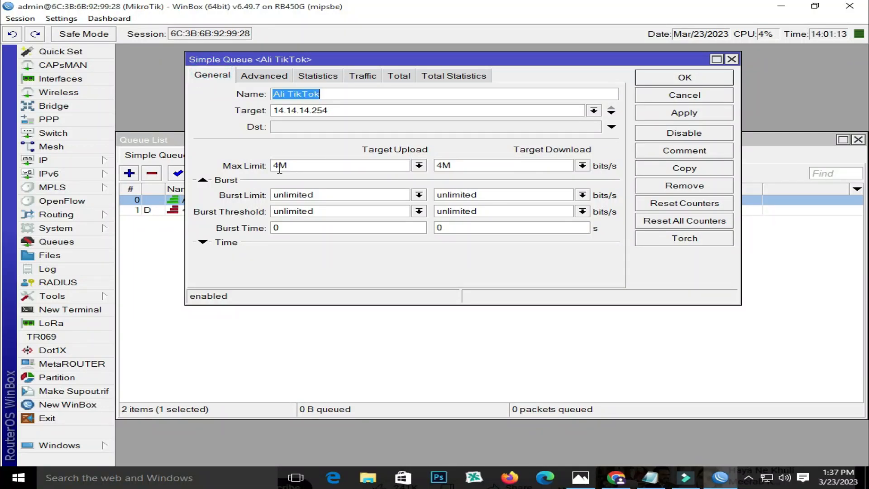
left_click_drag(273, 165, 278, 165)
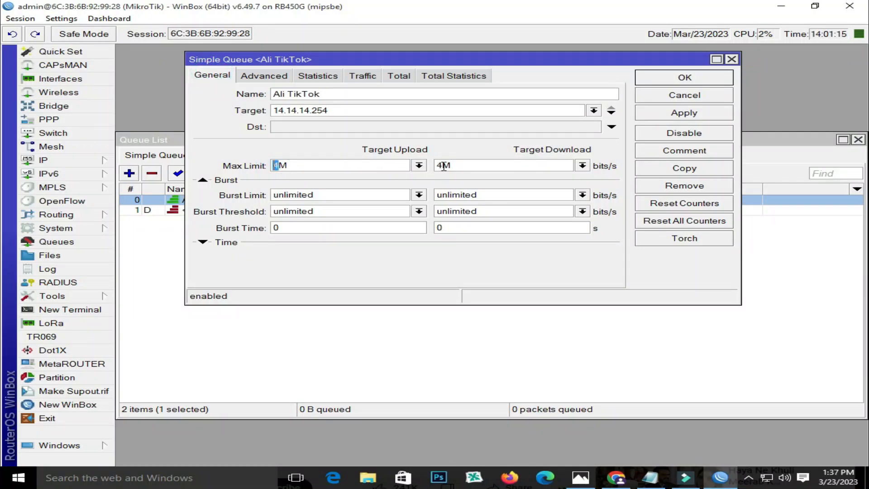
left_click_drag(436, 166, 442, 166)
left_click(581, 478)
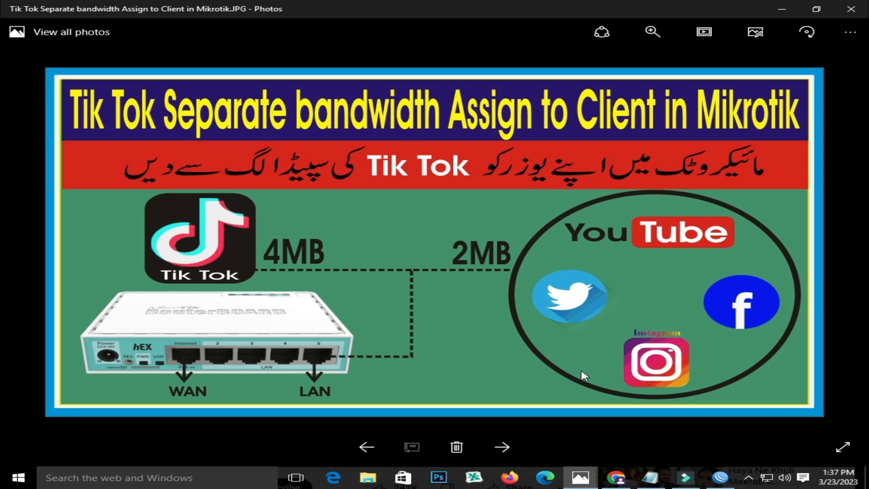
left_click(717, 481)
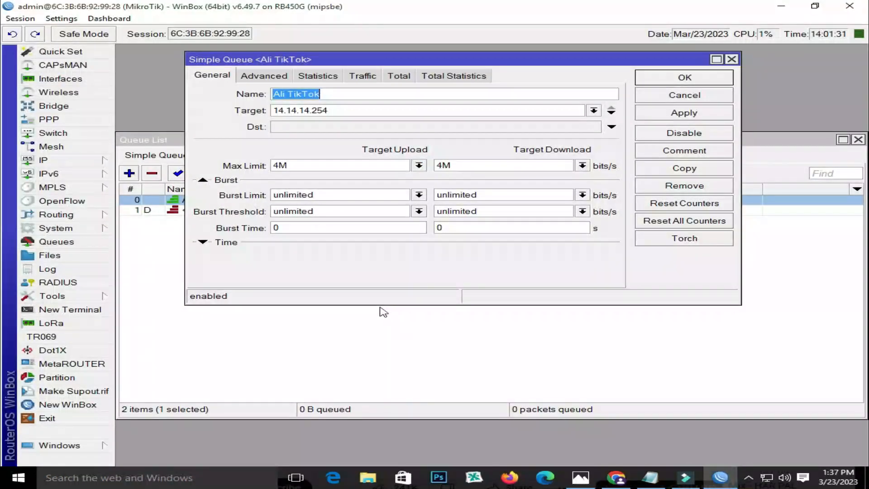
Review the TikTok queue's packet mark and target address, and close its window
left_click(252, 77)
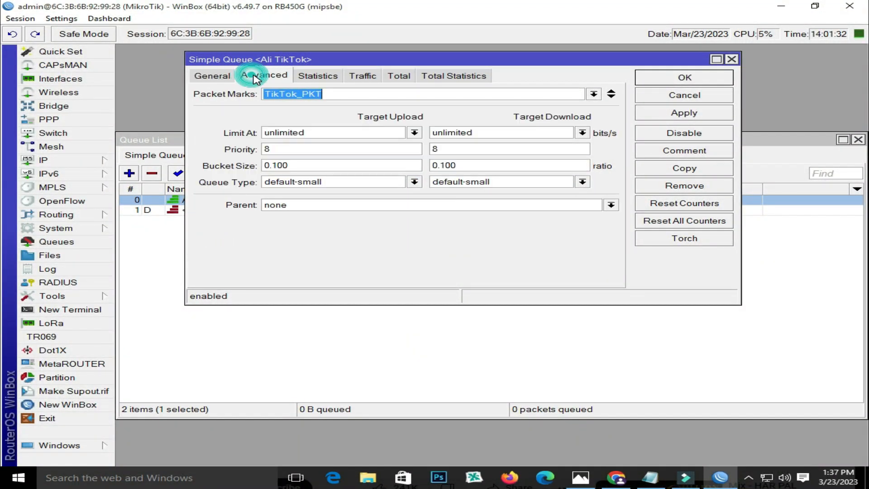
left_click(217, 76)
left_click(342, 112)
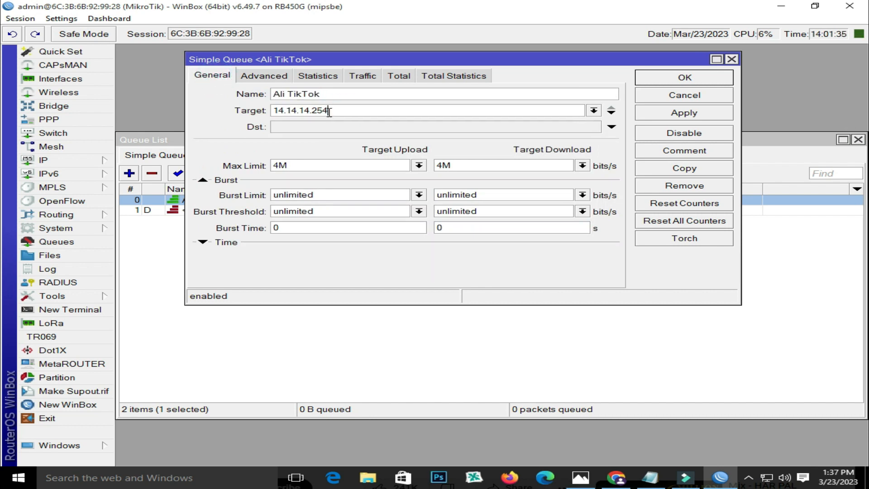
left_click_drag(330, 112, 322, 115)
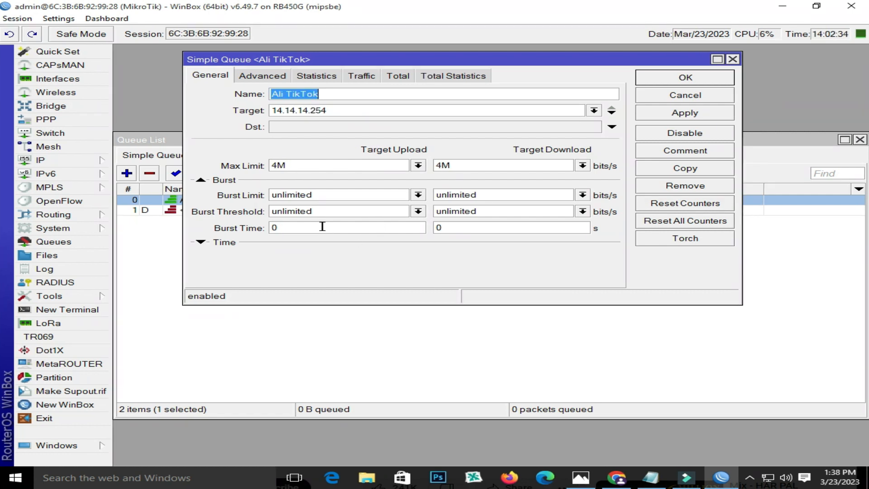
left_click(733, 59)
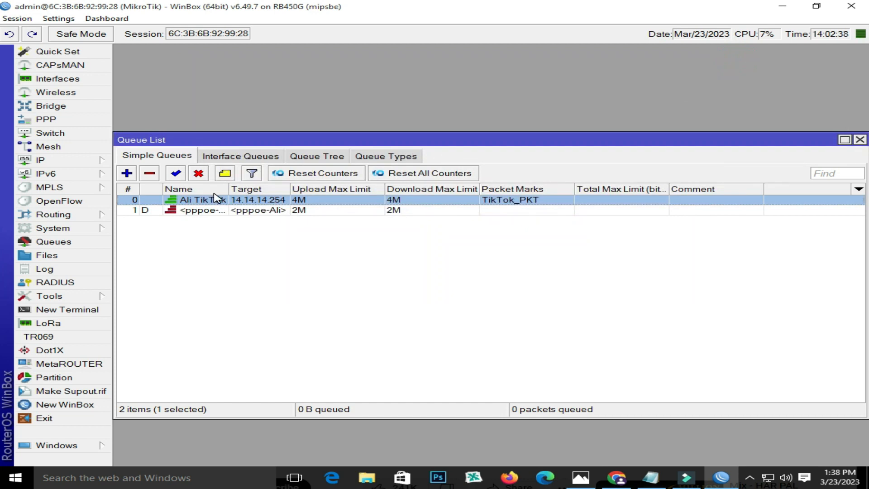
Open the PPPoE user's PPP secret and review its assigned profile
left_click(63, 120)
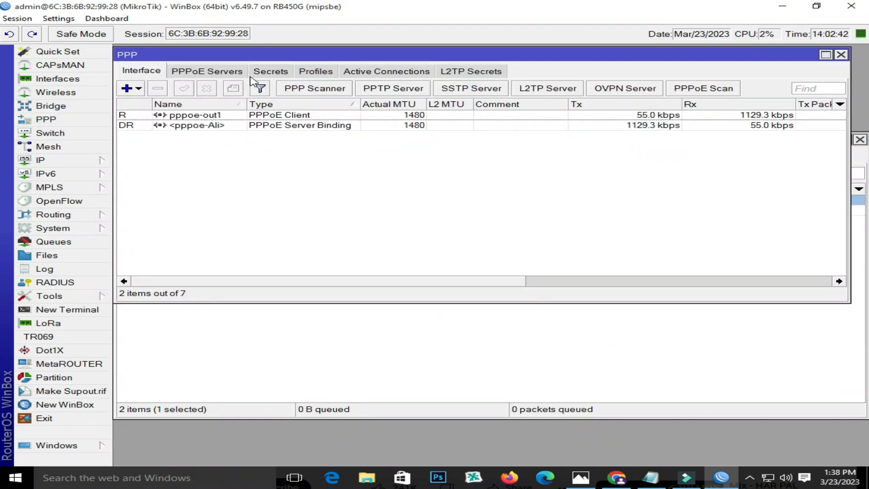
left_click(271, 72)
left_click(318, 71)
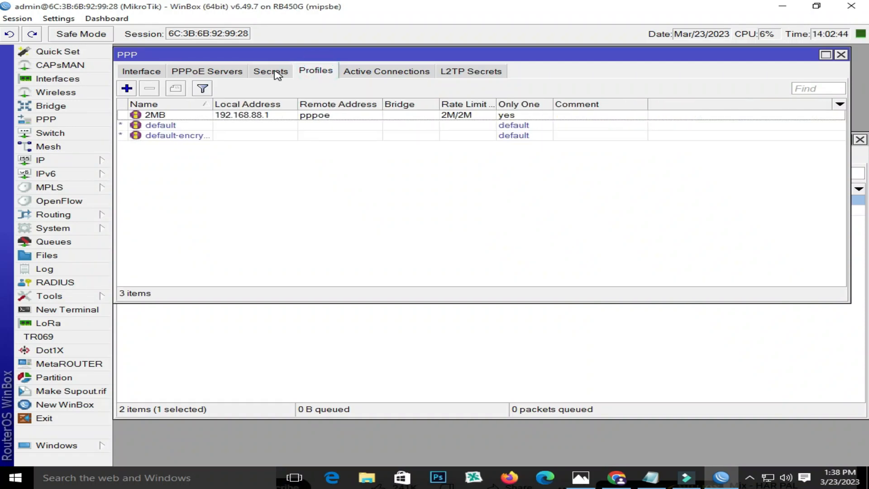
left_click(270, 71)
left_click(233, 72)
left_click(275, 71)
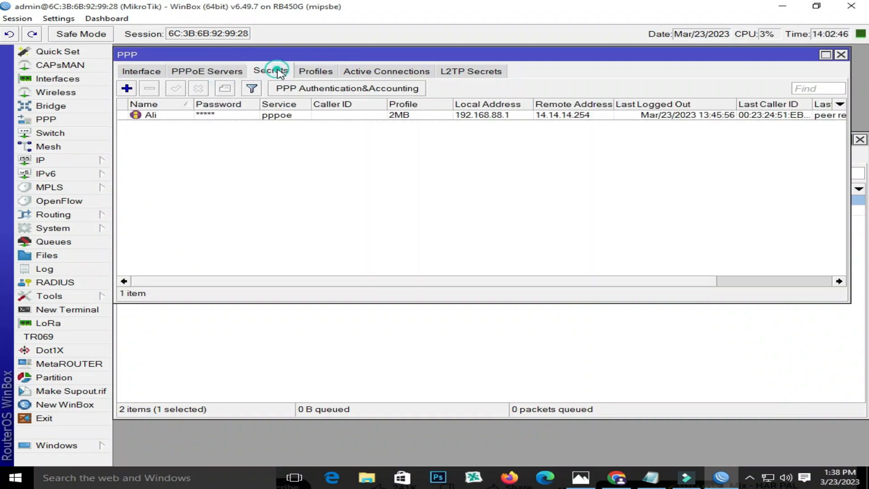
double_click(214, 119)
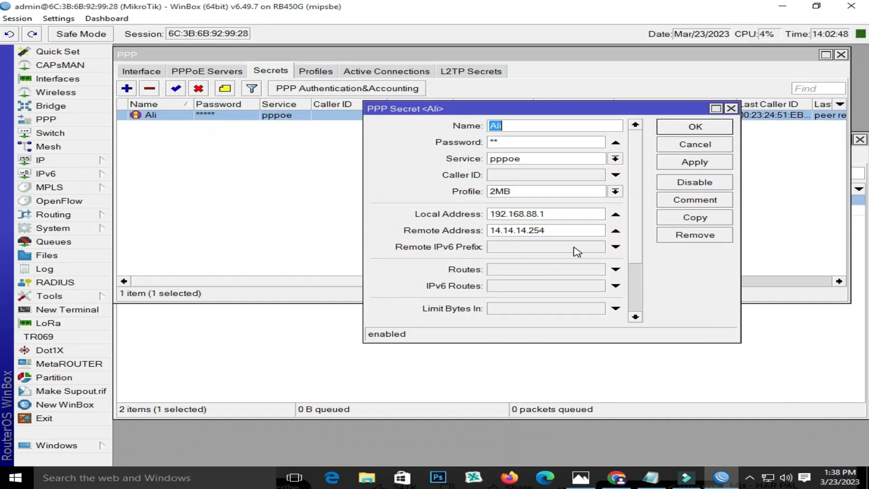
left_click(541, 192)
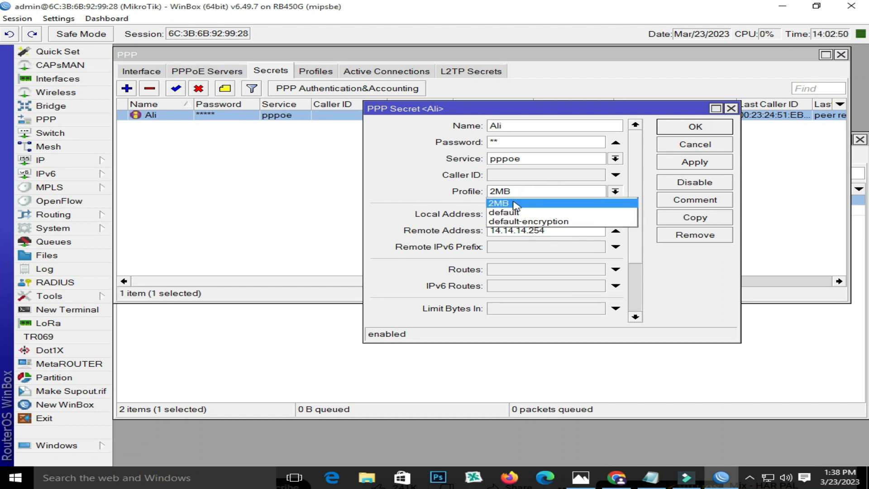
left_click(634, 189)
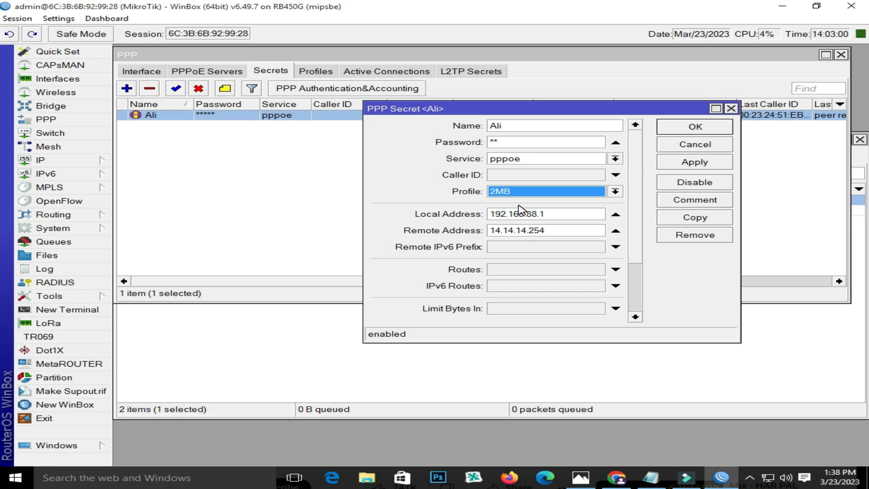
Copy the remote address 14.14.14.254 from the user's PPP secret and select the target address in the TikTok simple queue
left_click_drag(570, 230, 475, 230)
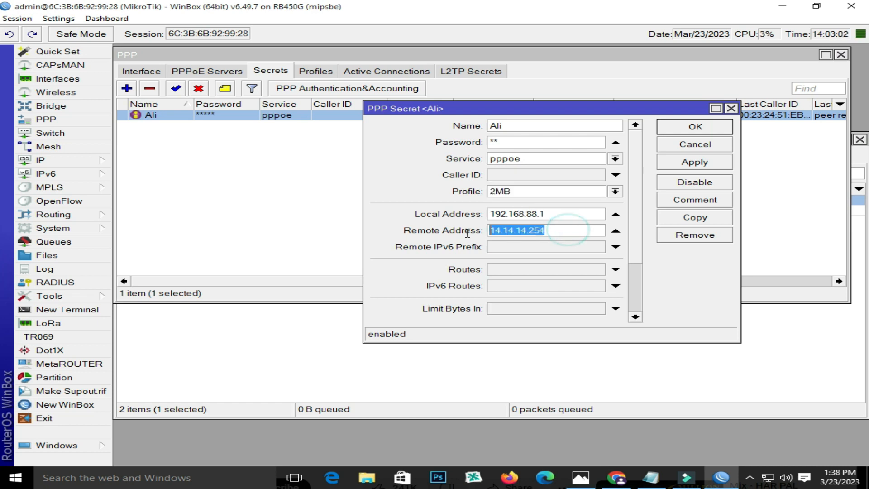
right_click(526, 231)
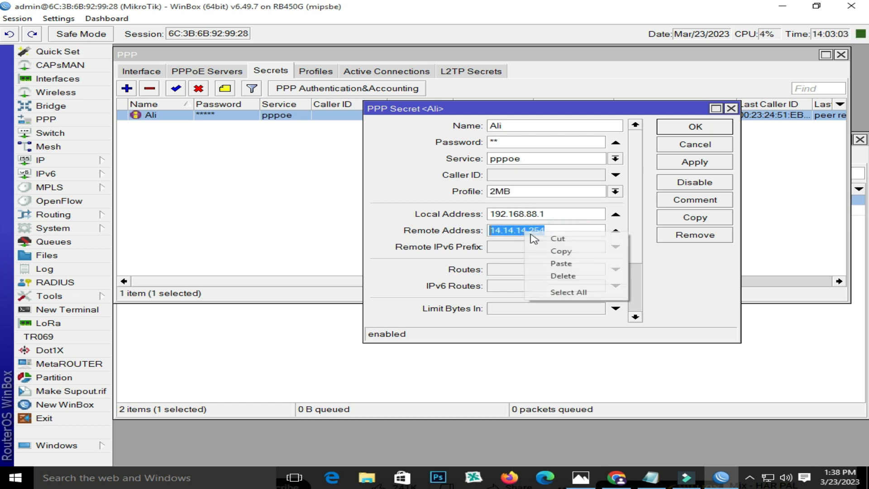
left_click(557, 251)
left_click(77, 245)
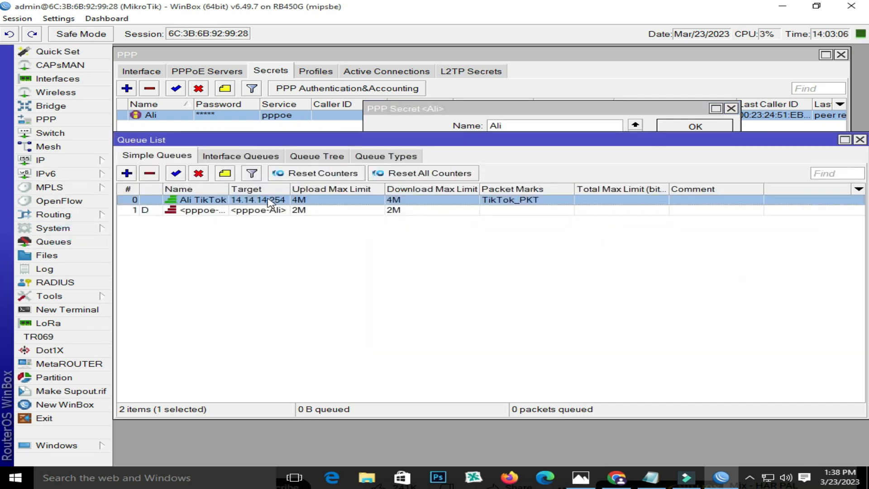
left_click(247, 201)
double_click(246, 202)
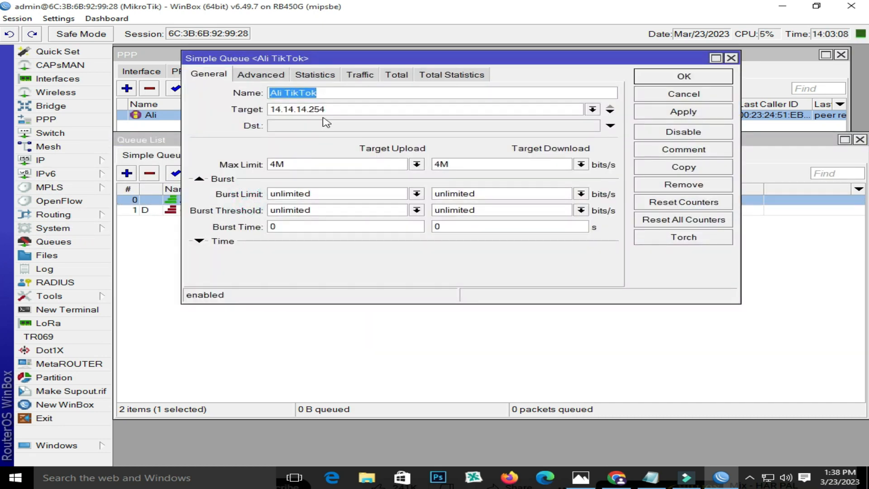
double_click(342, 109)
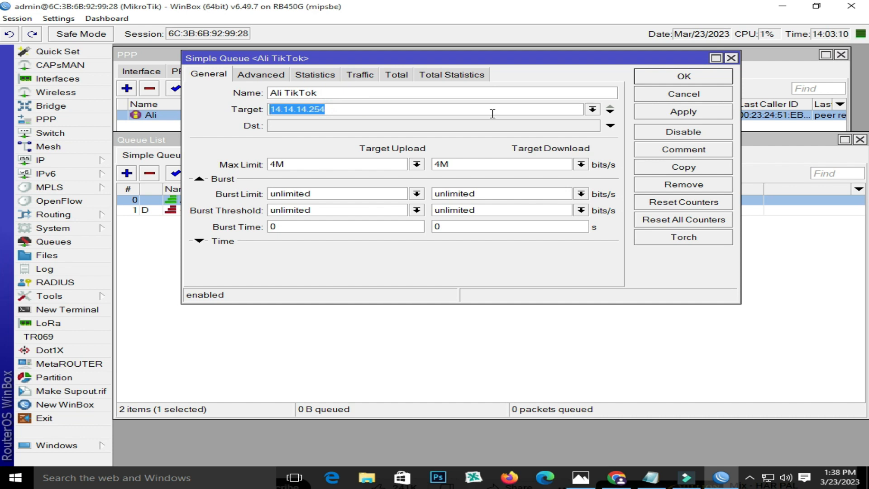